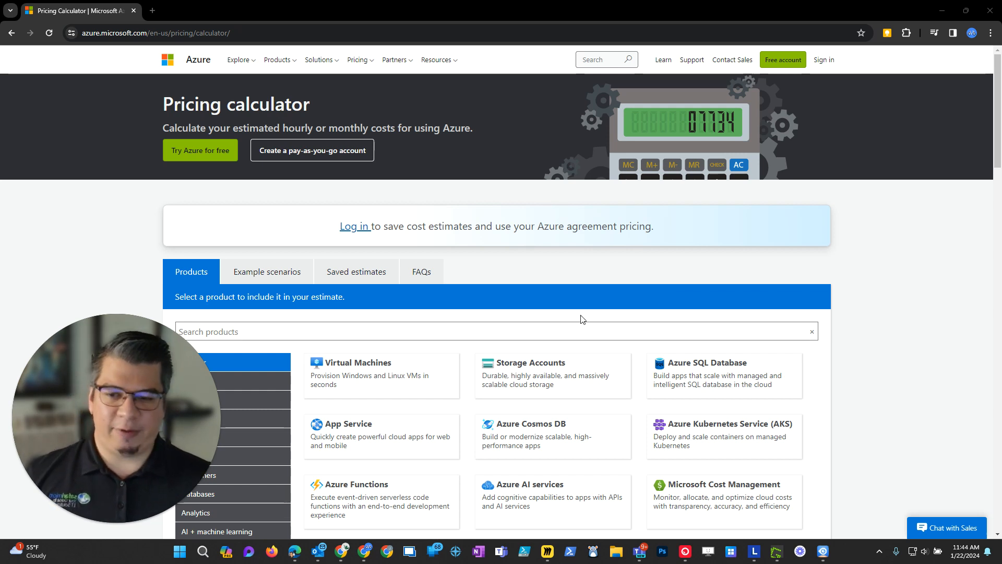
Search the products for "azure site" and add Azure Site Recovery to the estimate.
scroll(852, 273, down, 4)
click(454, 122)
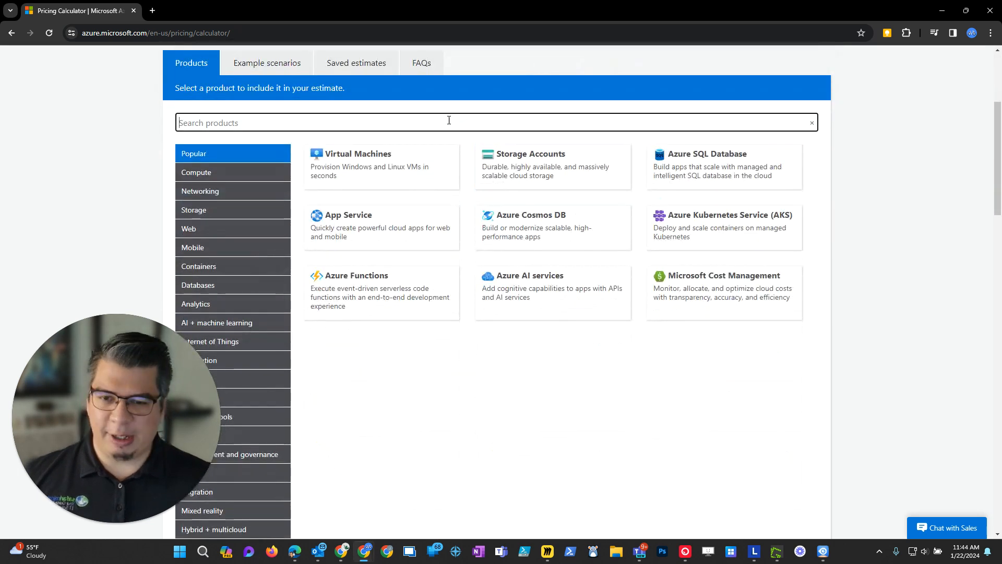
text(azu)
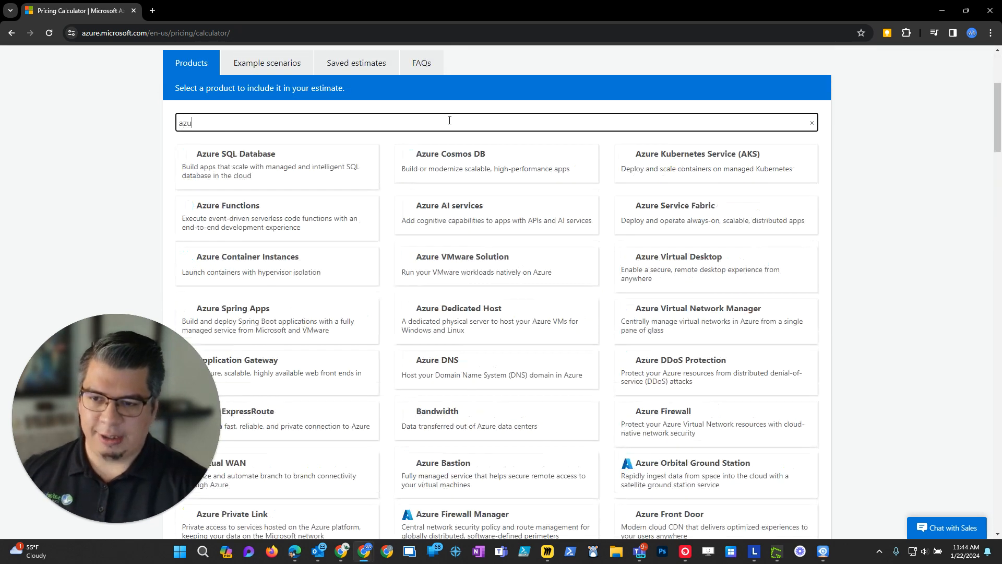
text(re site)
click(279, 166)
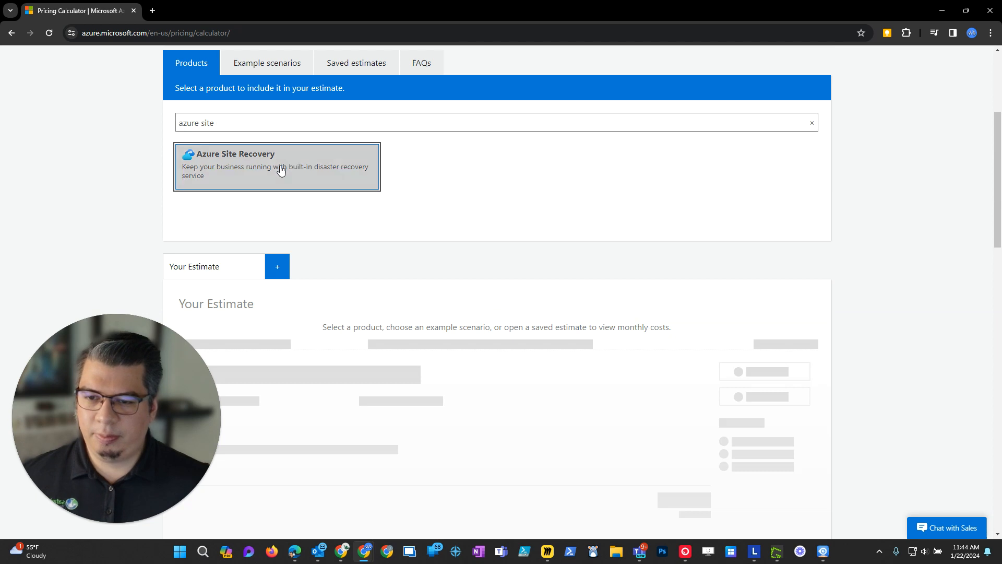
Set the Azure Site Recovery region to West US 3.
scroll(957, 289, down, 5)
scroll(763, 273, up, 2)
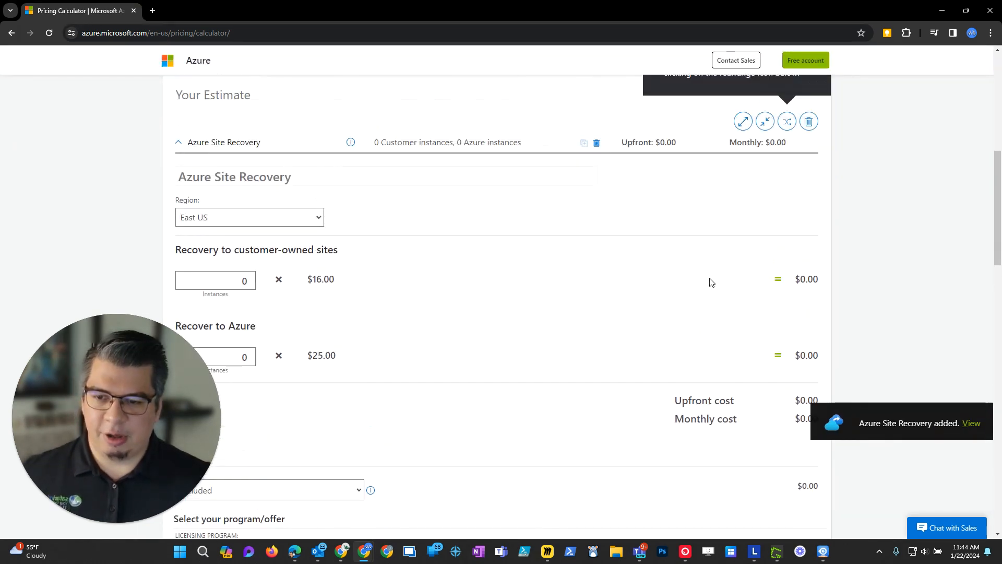
click(286, 222)
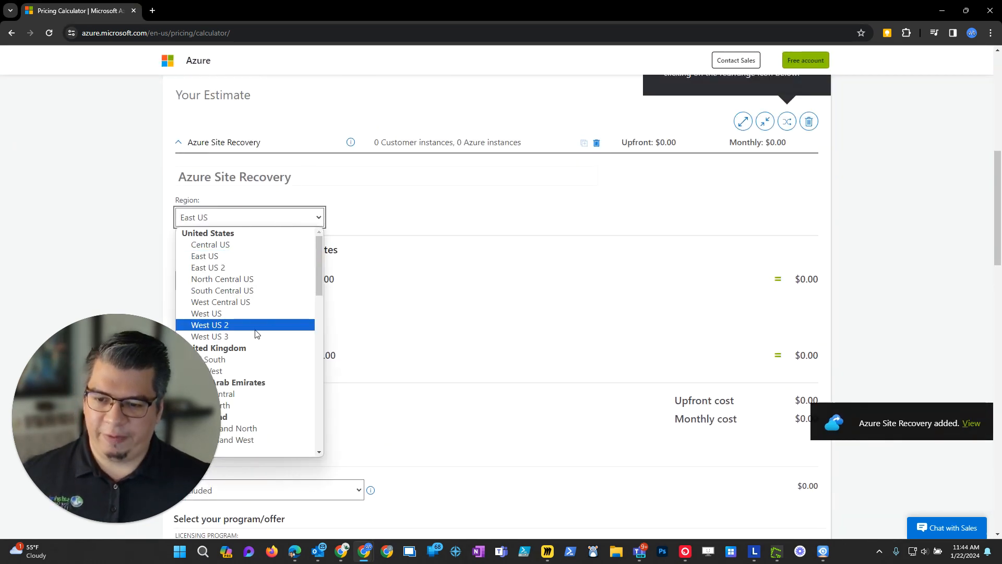
key(Escape)
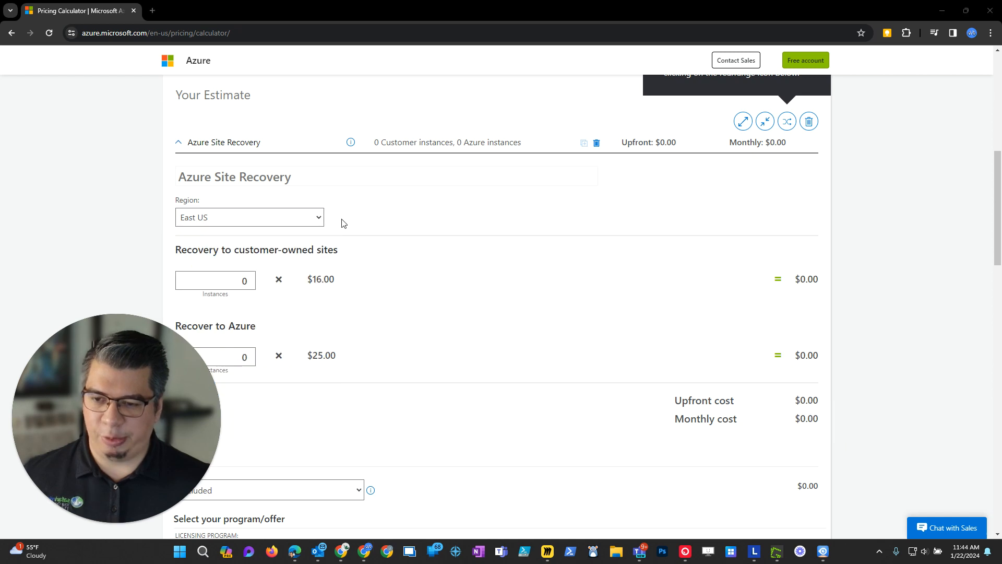
click(300, 221)
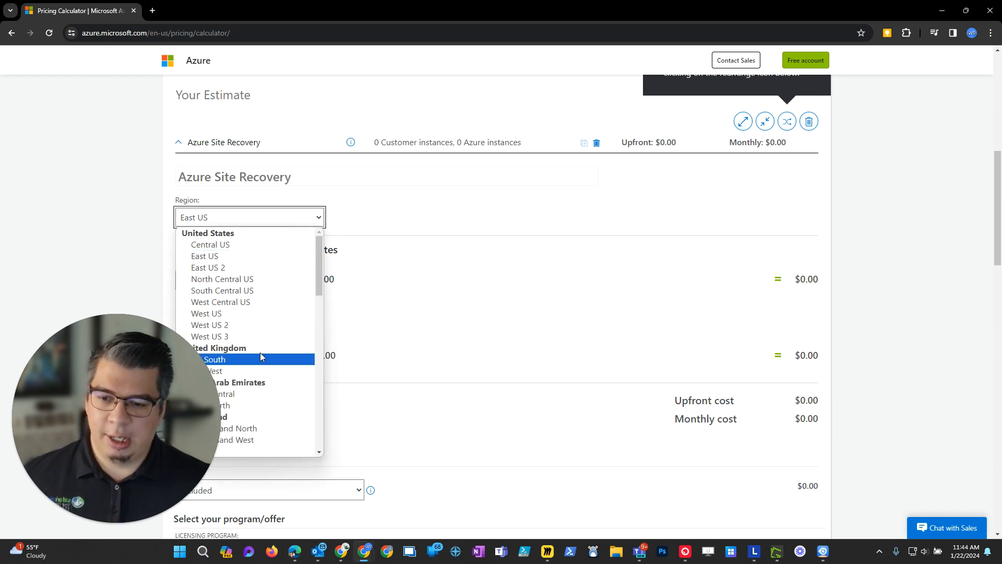
key(Escape)
scroll(282, 271, down, 3)
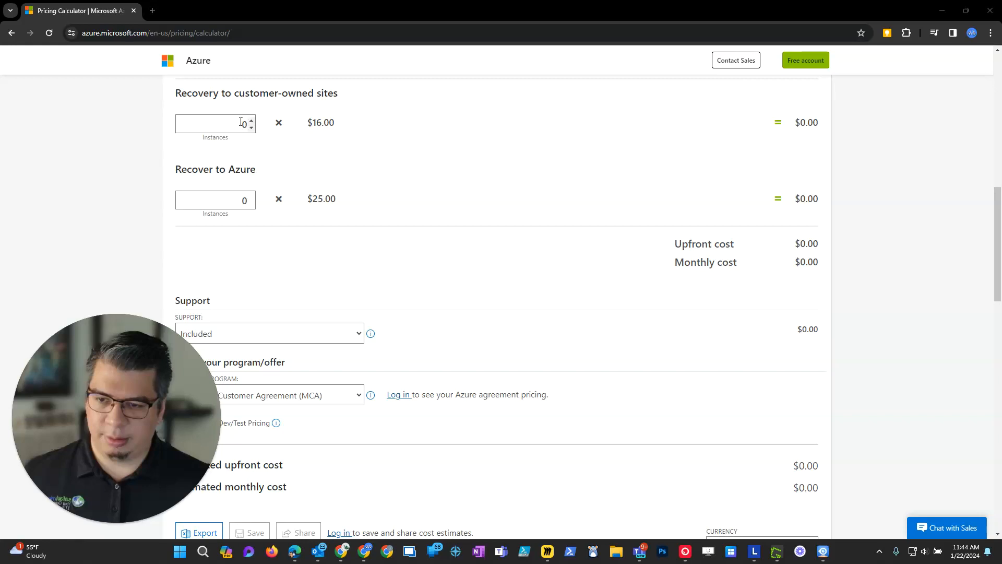
scroll(237, 151, up, 1)
click(242, 118)
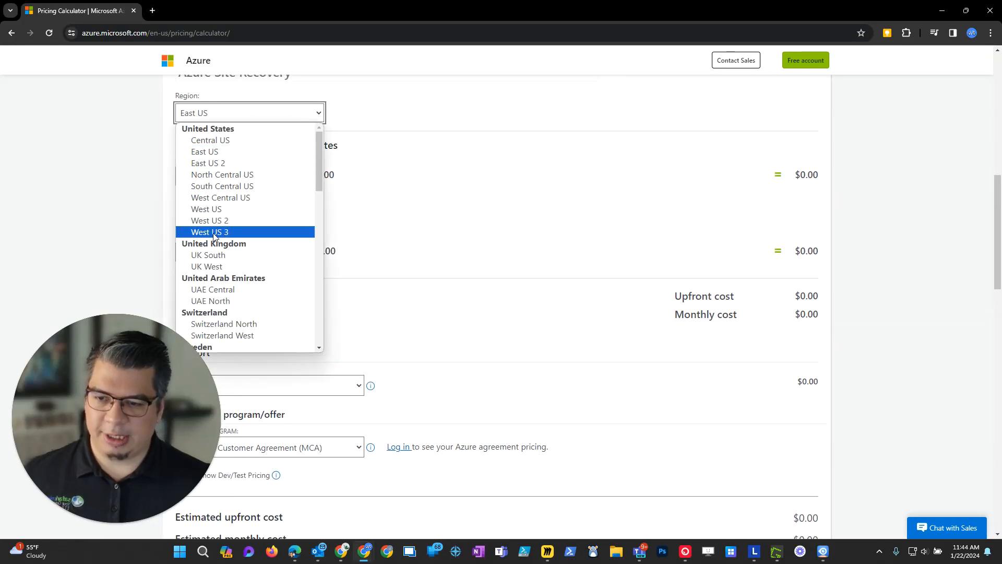
click(214, 233)
Set the number of Recover to Azure instances to 1 for Azure Site Recovery.
scroll(679, 295, up, 1)
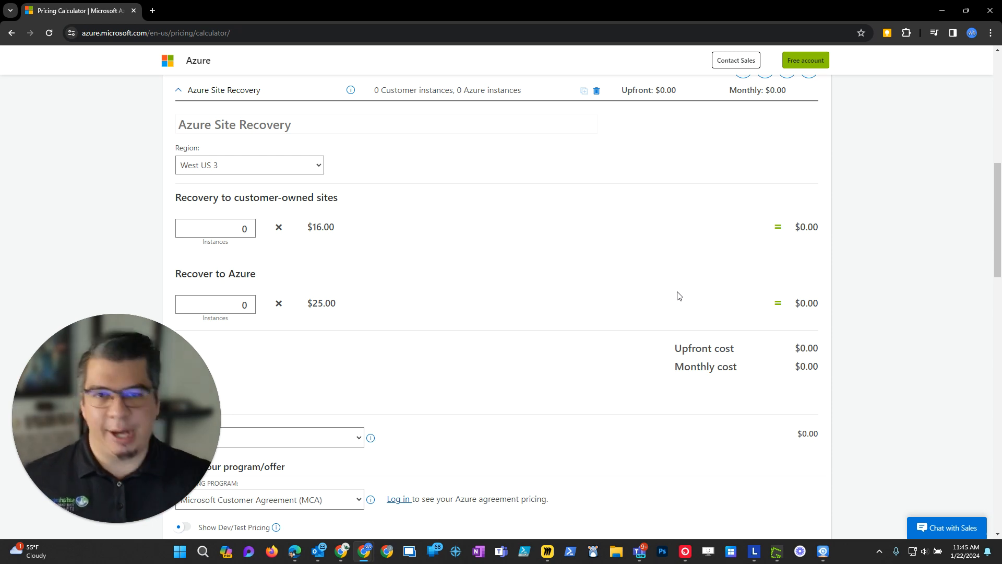
double_click(243, 306)
scroll(343, 295, down, 1)
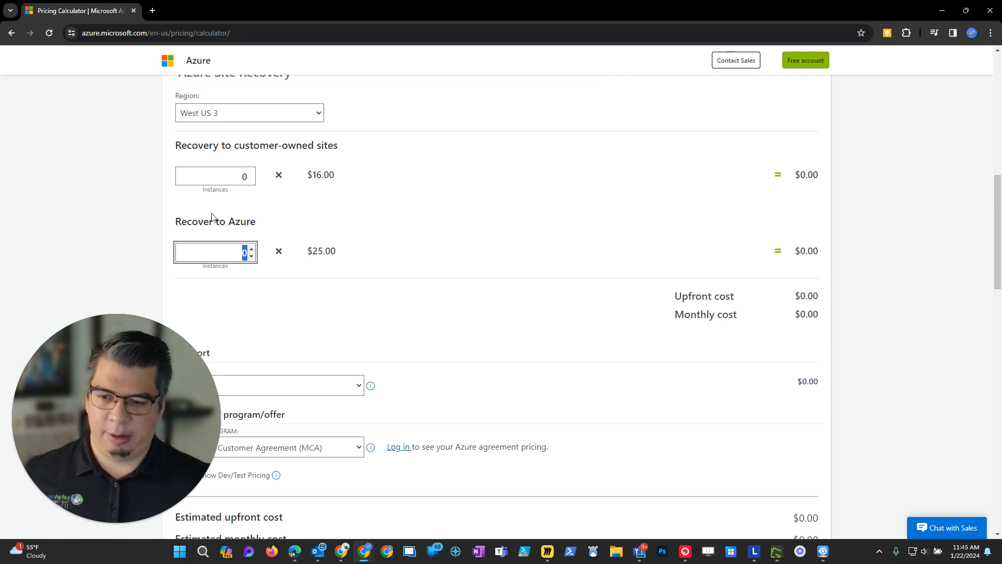
click(251, 249)
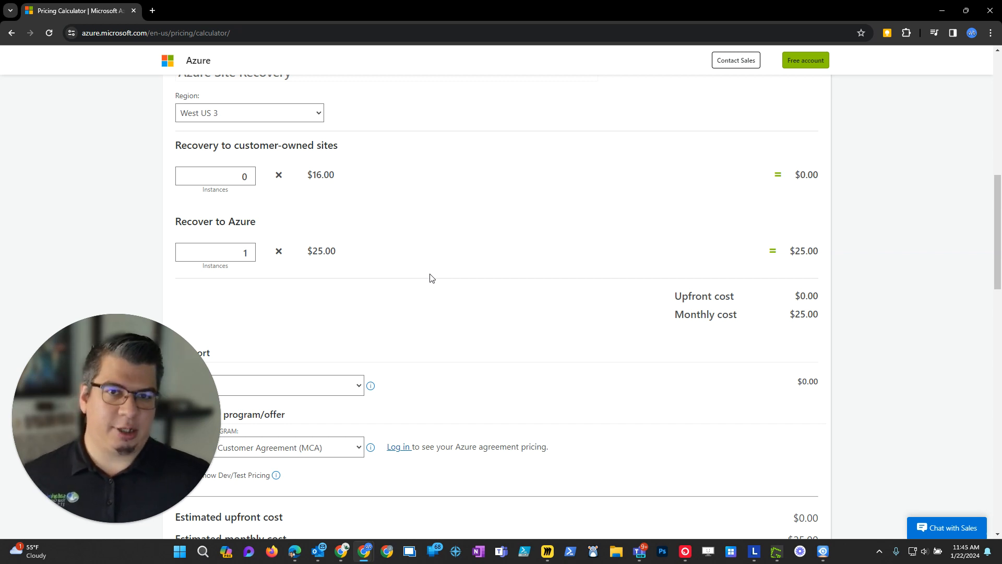
Search the products for "disk" and add Managed Disks to the estimate.
scroll(378, 365, up, 7)
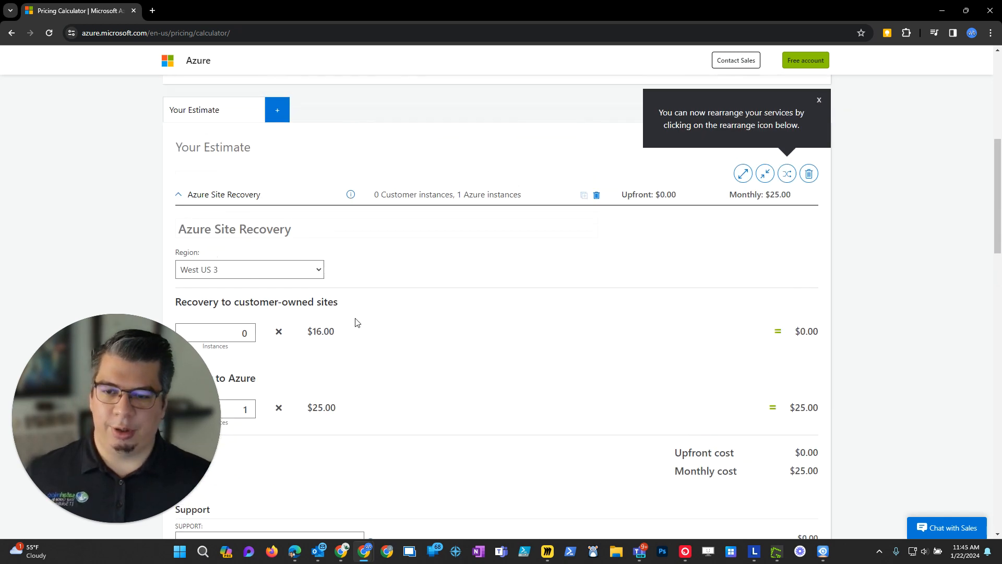
drag(268, 174, 133, 183)
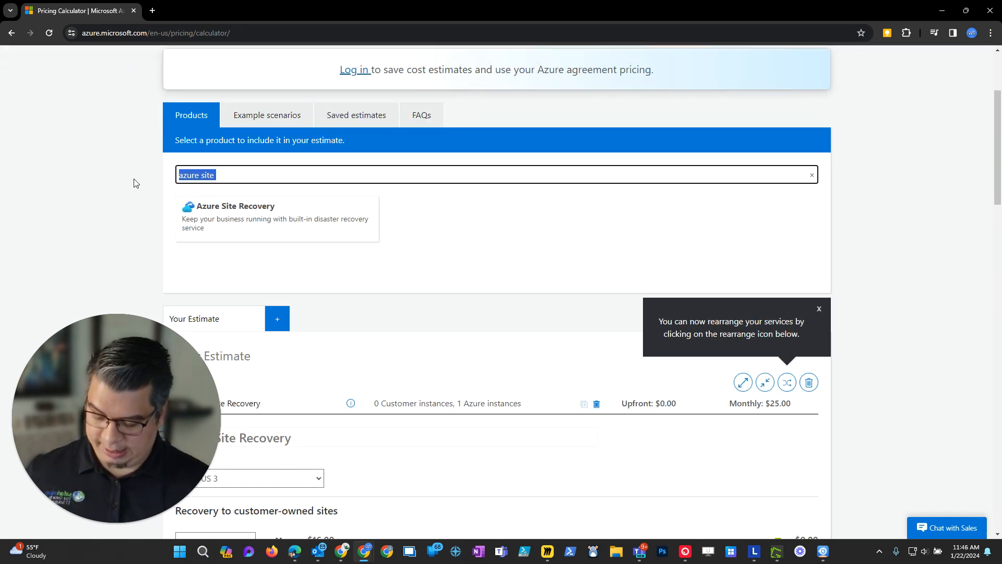
text(disk)
click(683, 217)
Name the newly added Managed Disks item "Local Disk (C)".
scroll(507, 323, down, 6)
scroll(506, 323, down, 4)
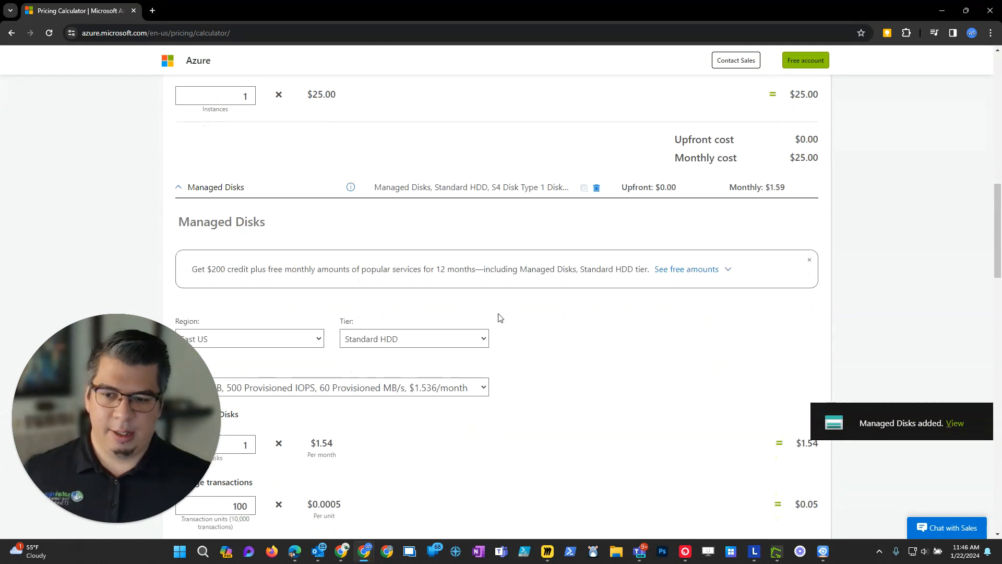
scroll(393, 253, down, 1)
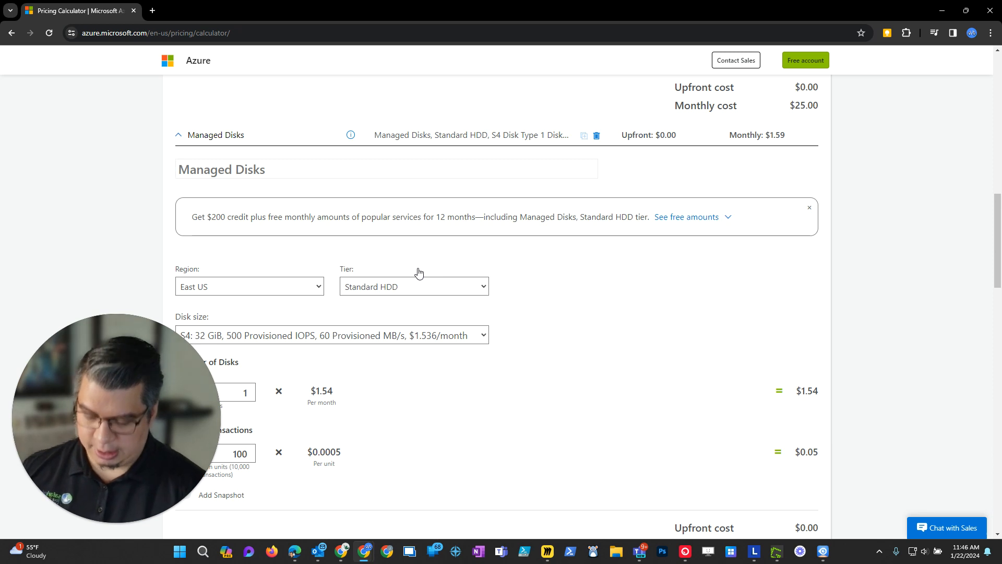
text(Local Disk *C)
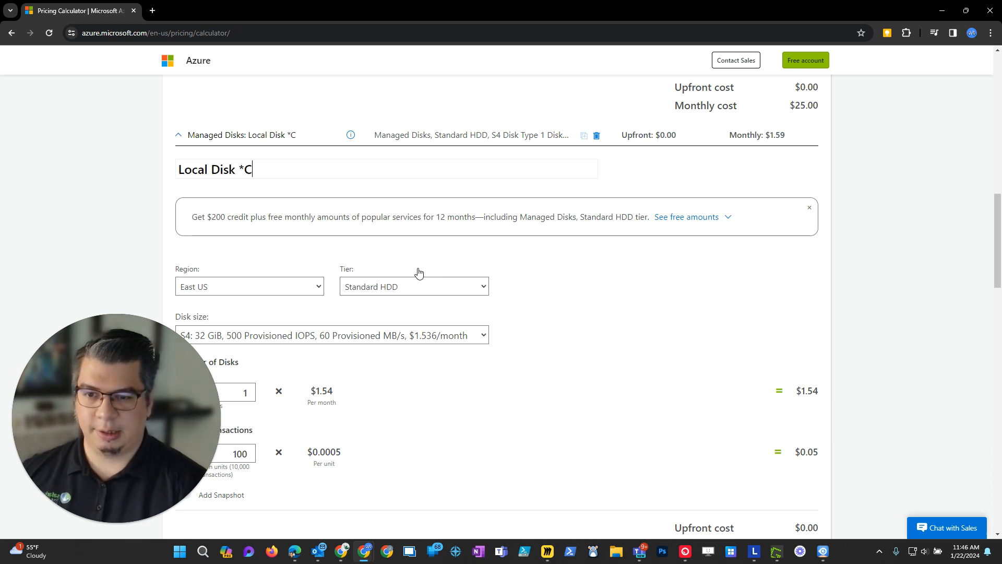
key(BackSpace)
key(BackSpace)
text((C))
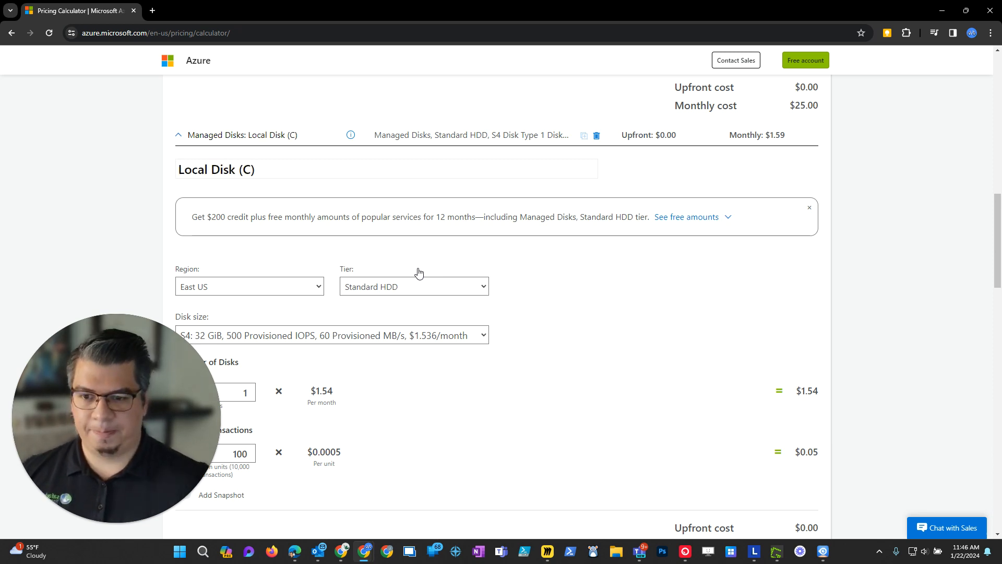
Set the Local Disk (C) region to West US 3 and its tier to Premium SSD.
scroll(428, 276, down, 2)
click(264, 182)
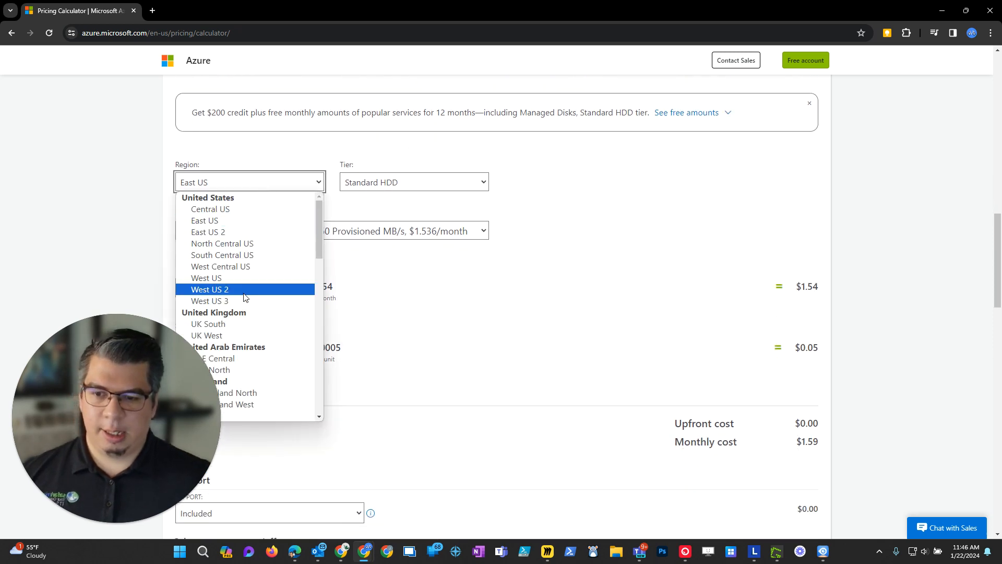
click(244, 300)
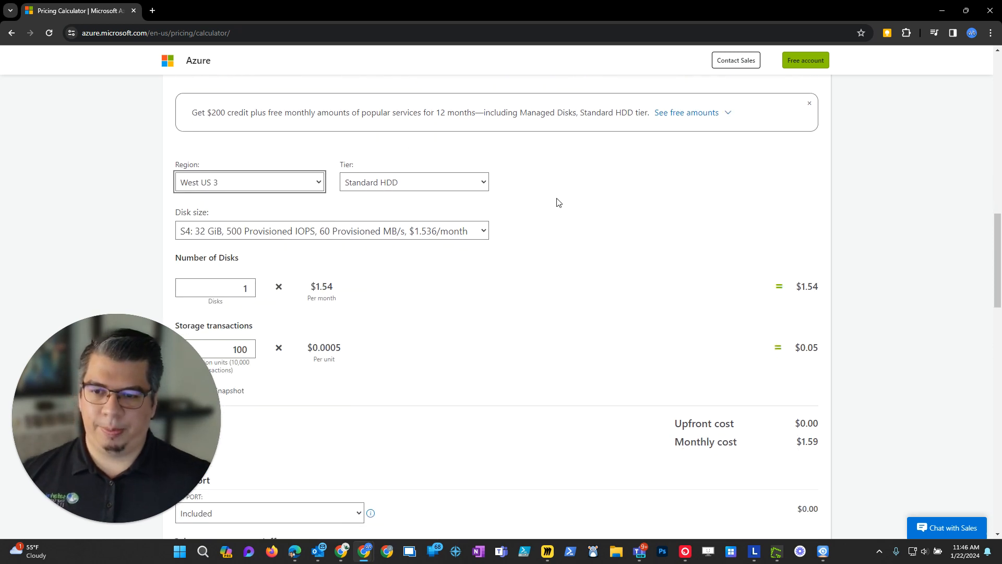
click(428, 188)
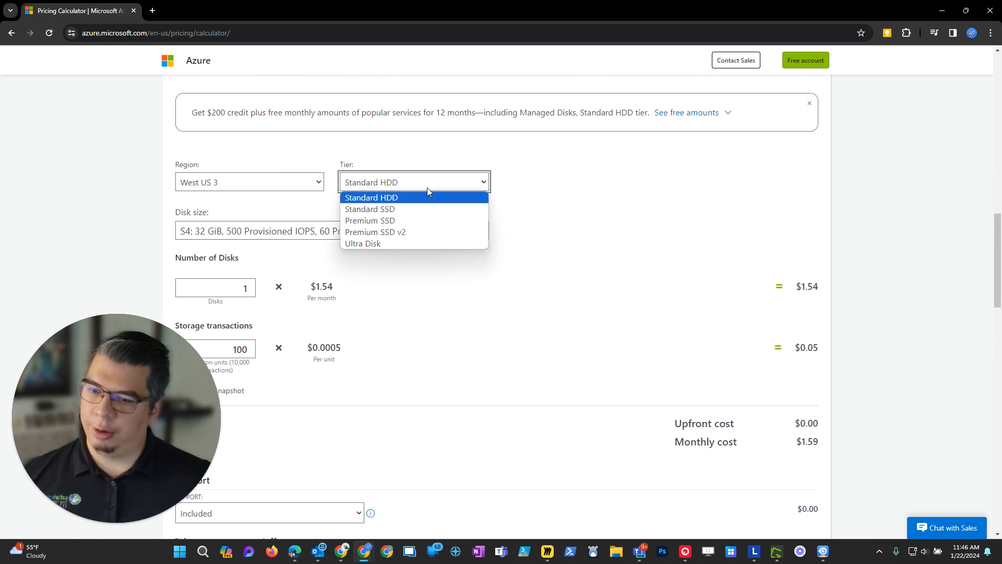
click(391, 221)
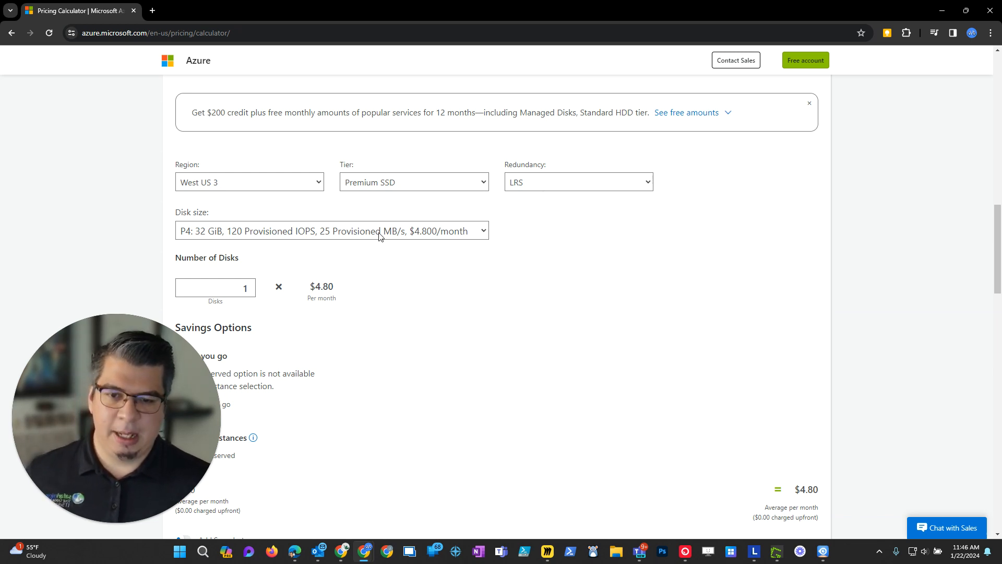
Set the Local Disk (C) disk size to P10: 128 GiB and review its monthly cost.
scroll(425, 304, down, 1)
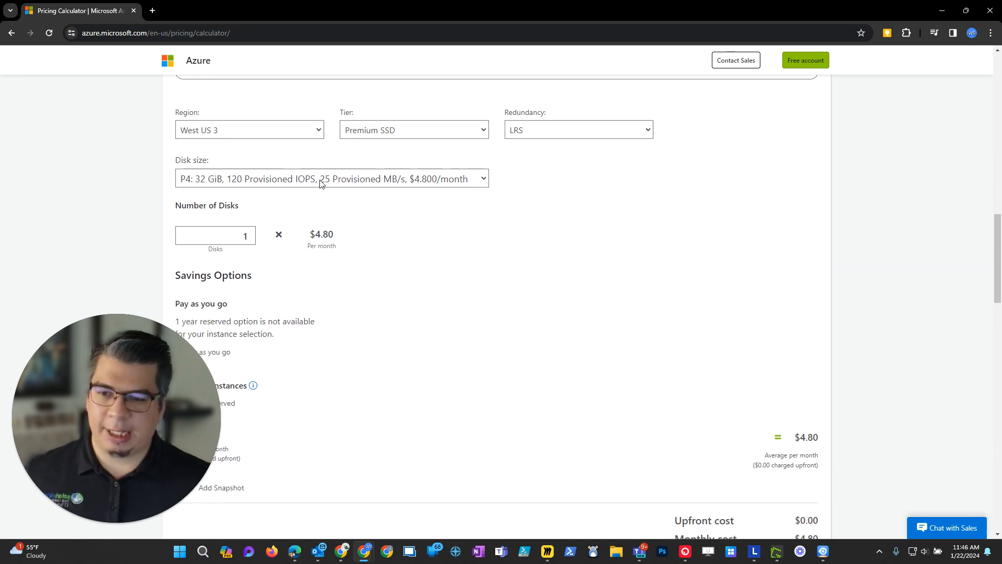
click(320, 183)
click(249, 258)
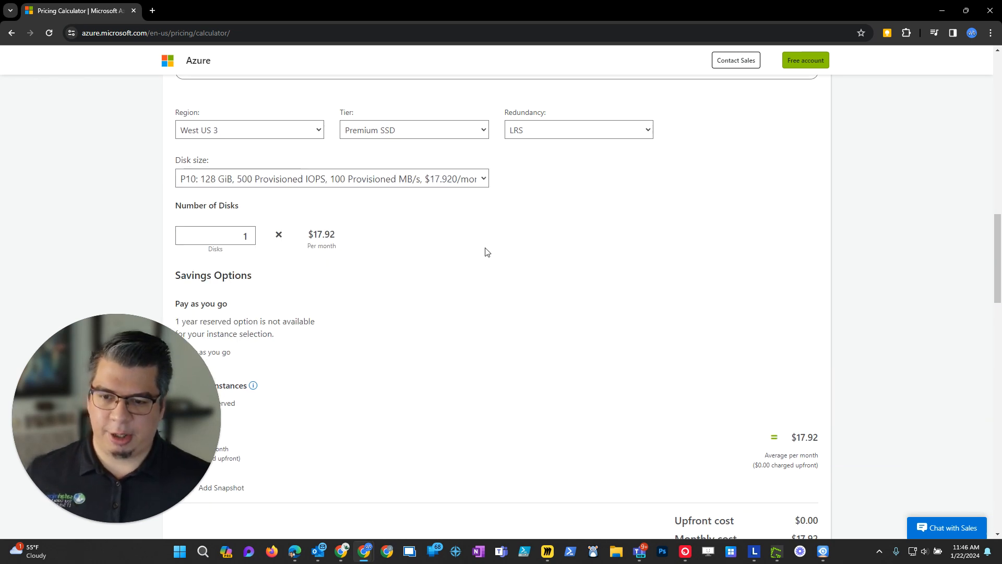
scroll(486, 252, down, 2)
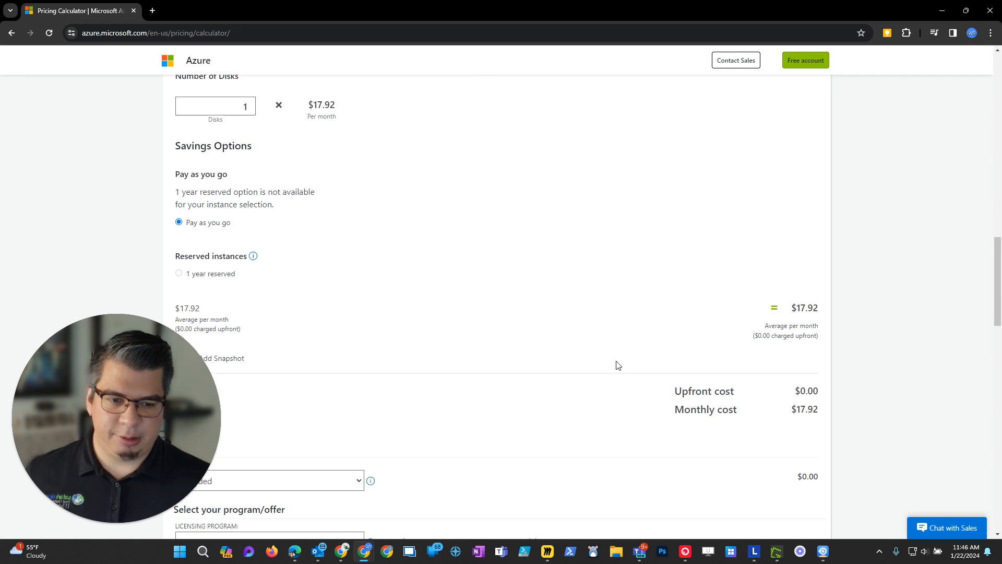
Add a second Managed Disks item to the estimate from the product results.
scroll(574, 373, up, 4)
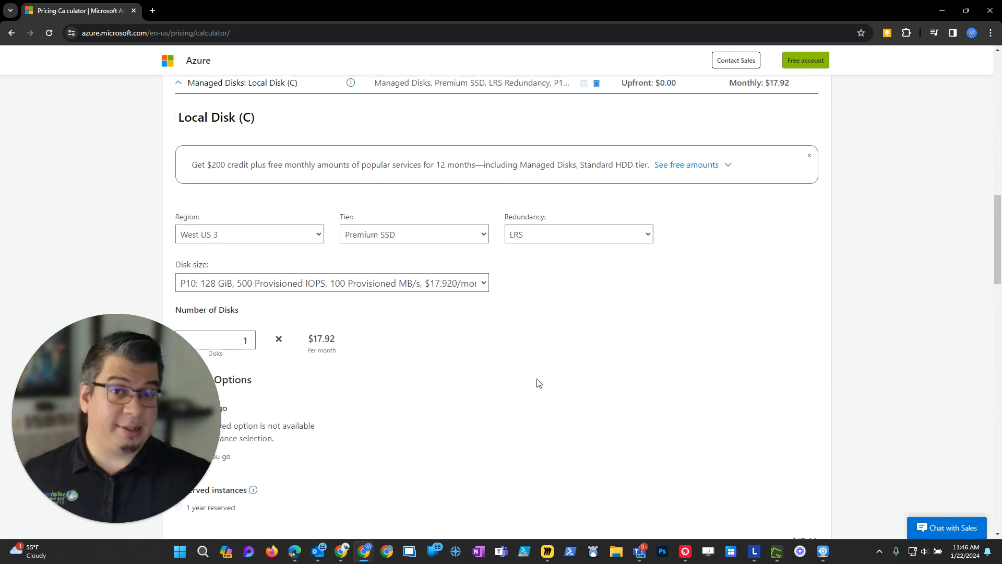
scroll(724, 425, up, 11)
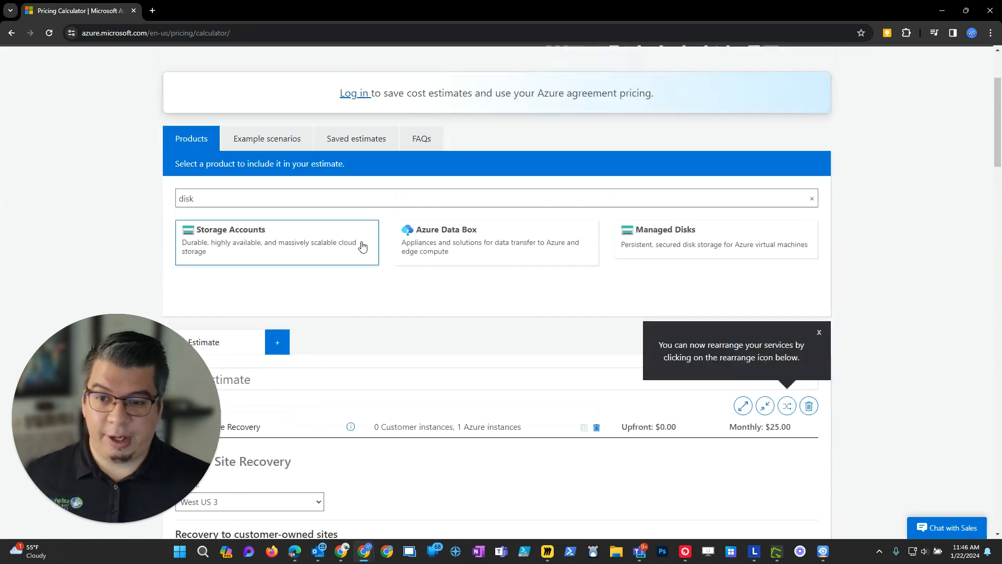
click(715, 277)
Name the second Managed Disks item "Data Disk (D)".
scroll(914, 282, down, 1)
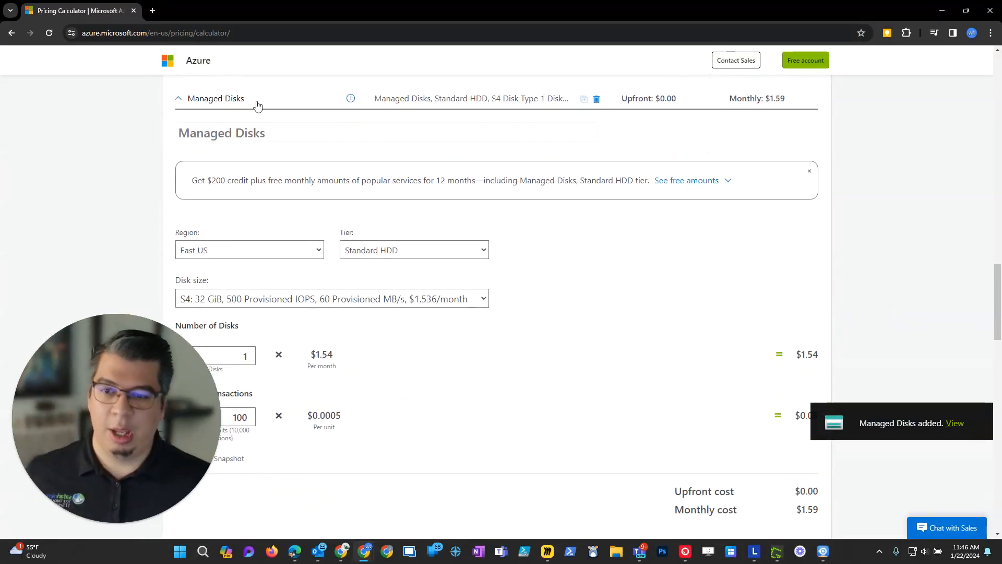
click(271, 138)
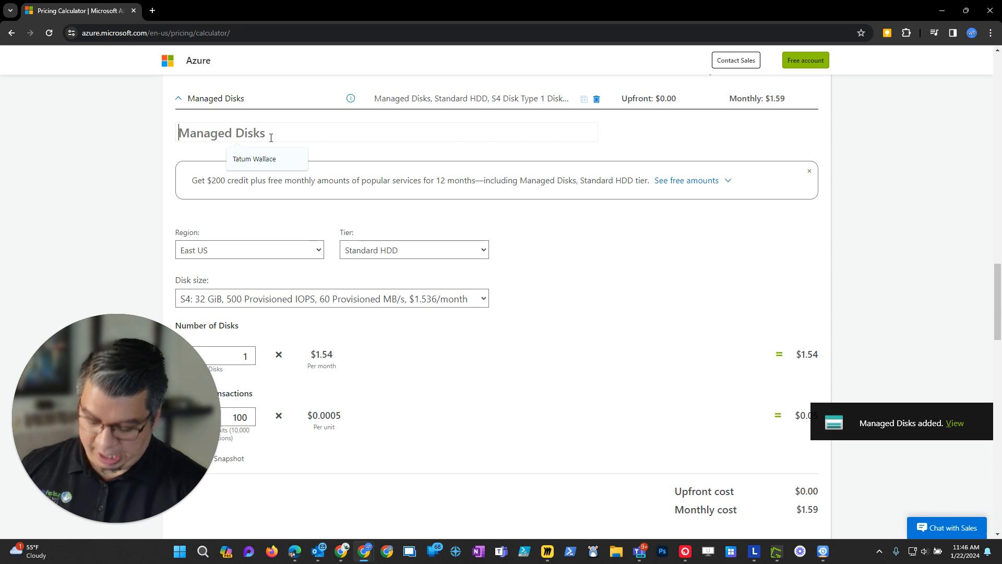
text(Data )
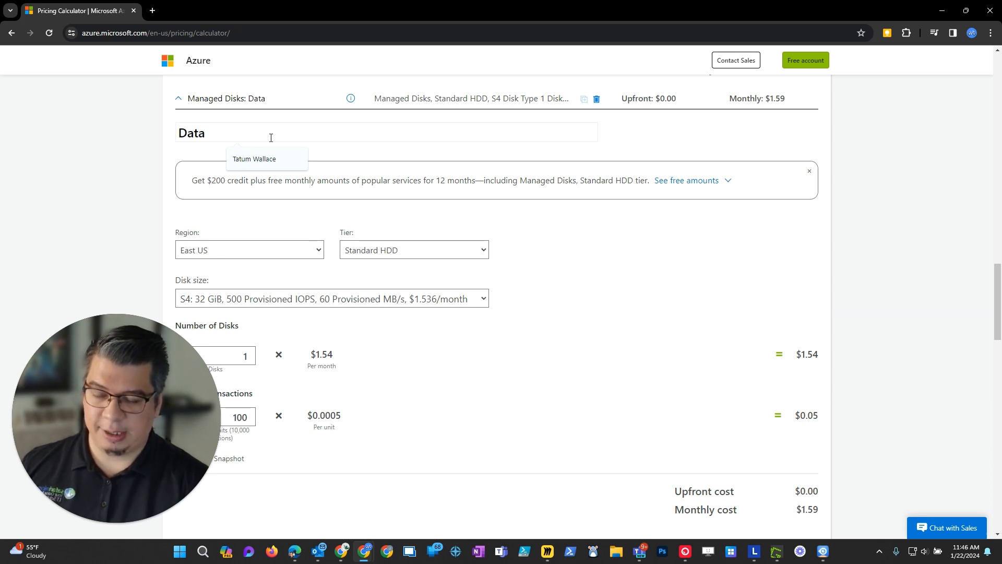
text((D))
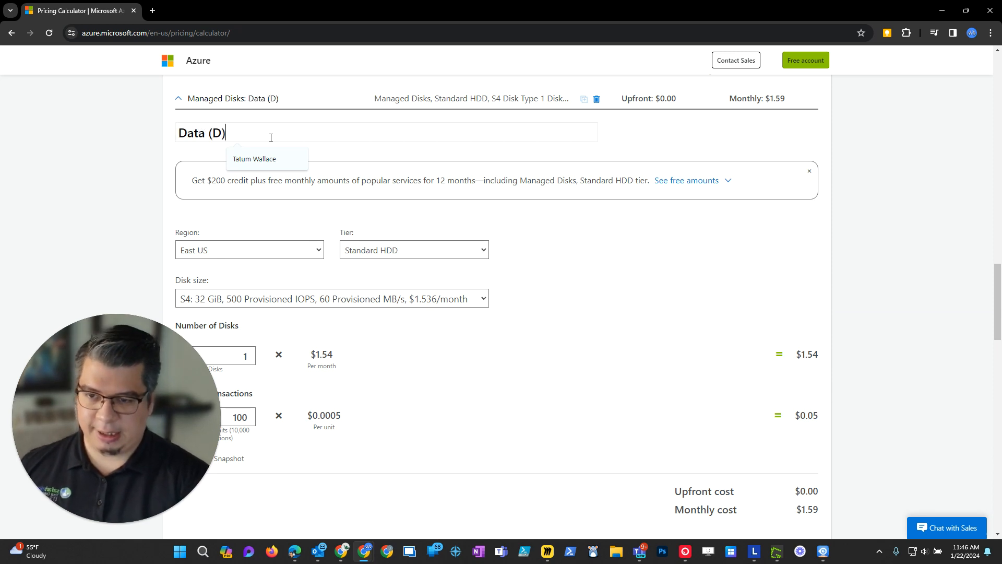
key(BackSpace)
key(BackSpace)
key(BackSpace)
text(Disk )
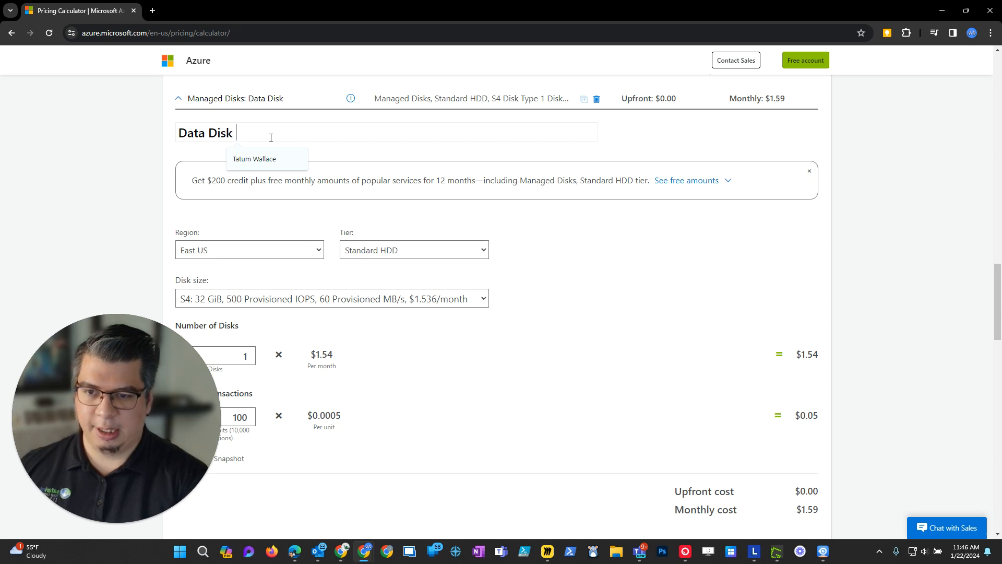
text(*(D))
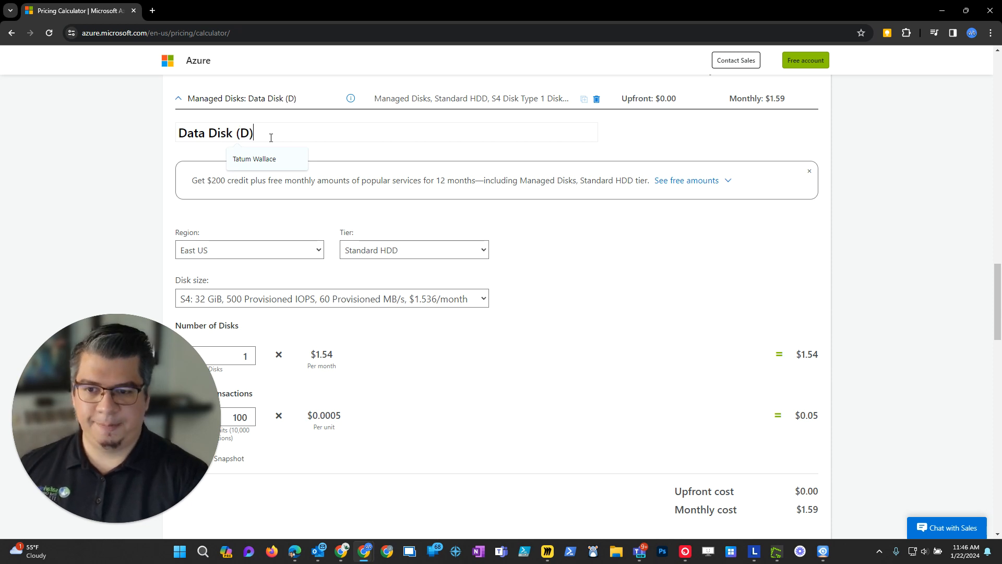
Set the Data Disk (D) region to West US 3.
triple_click(685, 326)
scroll(253, 243, down, 2)
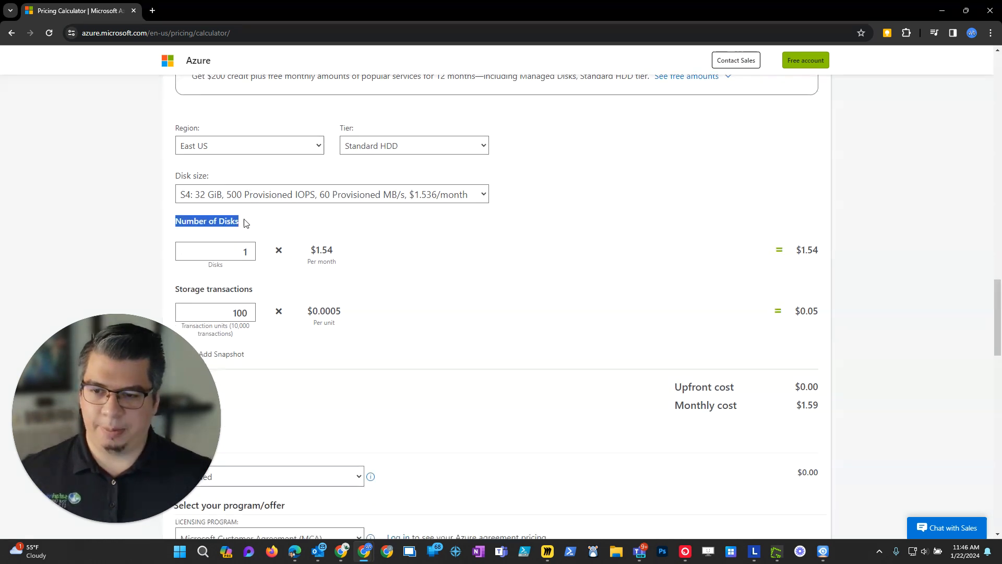
click(243, 149)
click(219, 264)
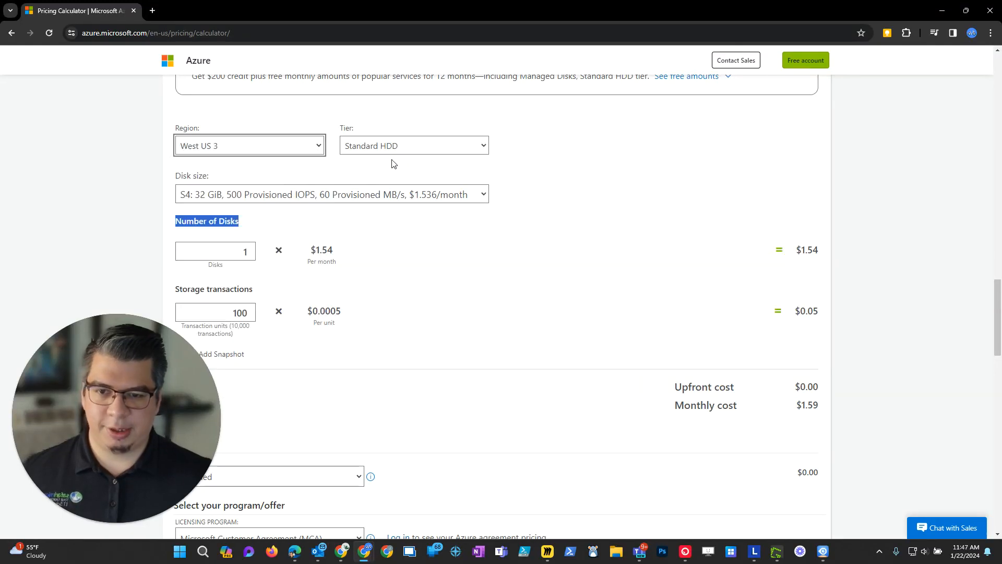
Set the Data Disk (D) tier to Premium SSD and its disk size to P40: 2,048 GiB.
click(399, 148)
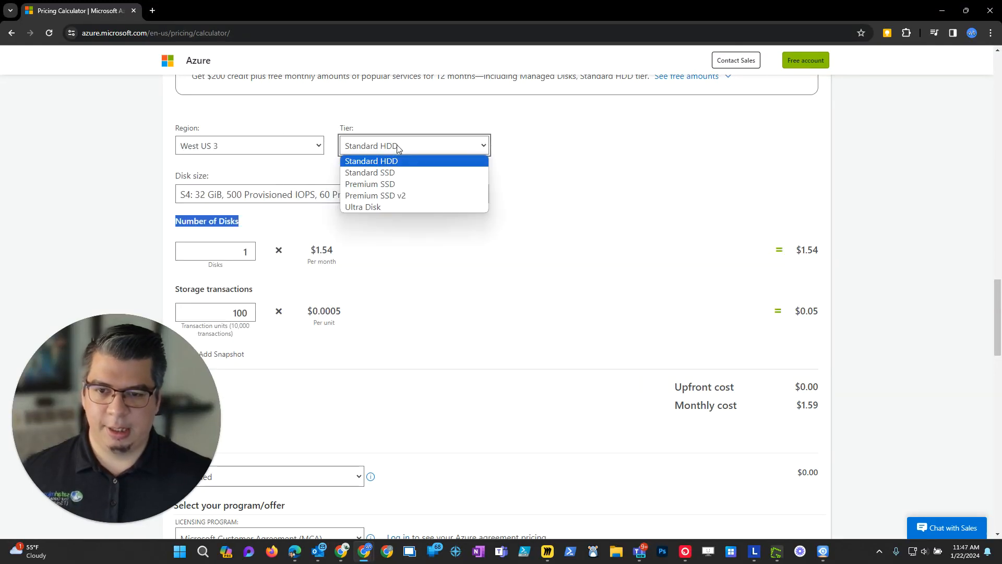
click(396, 184)
click(211, 201)
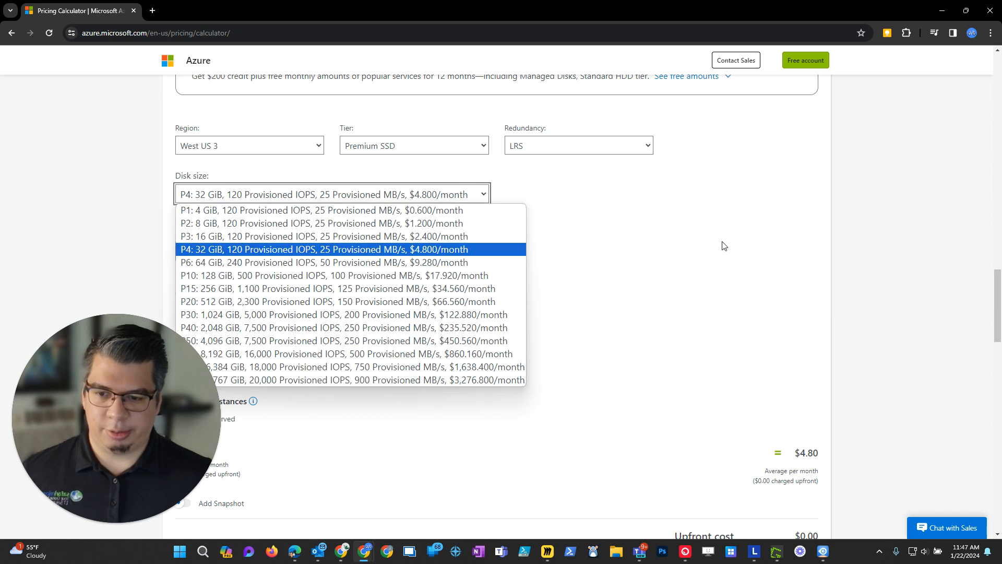
scroll(635, 242, down, 1)
click(363, 138)
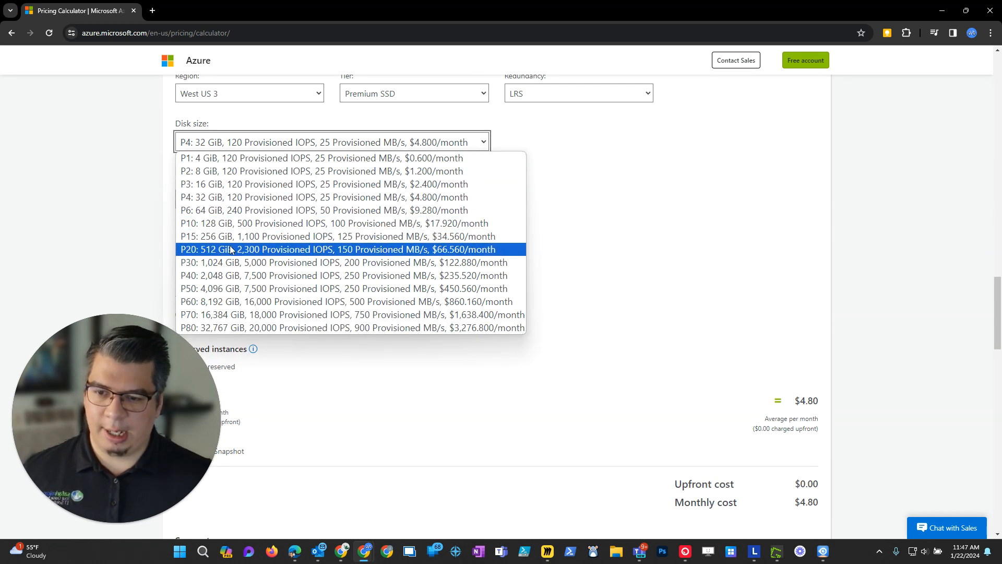
click(255, 276)
Review the Data Disk (D) settings and monthly cost, and the estimated monthly cost of the whole estimate.
scroll(527, 282, down, 1)
scroll(589, 340, up, 4)
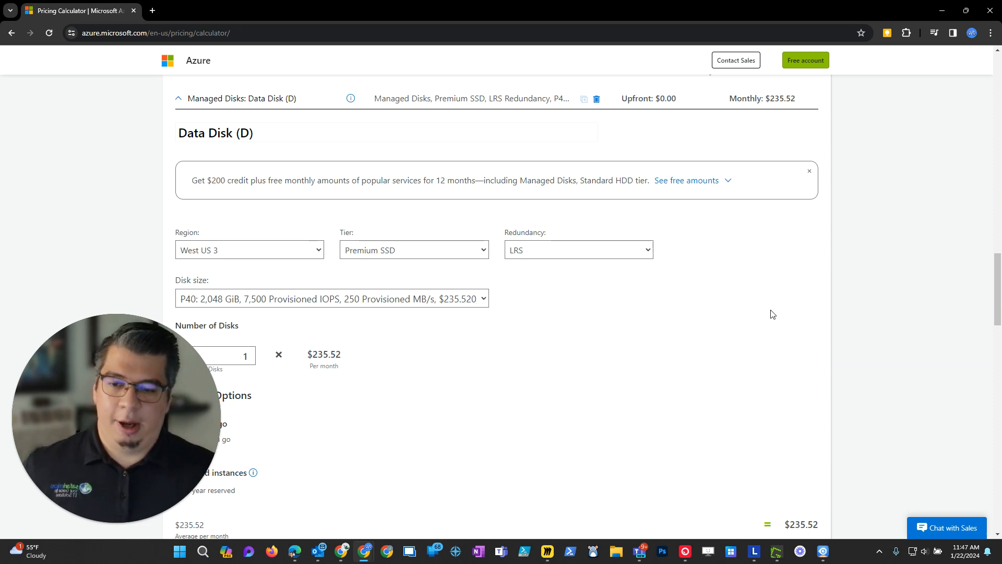
scroll(787, 371, down, 2)
scroll(809, 364, up, 4)
scroll(812, 367, up, 2)
scroll(813, 365, up, 4)
scroll(828, 311, up, 4)
scroll(626, 339, down, 13)
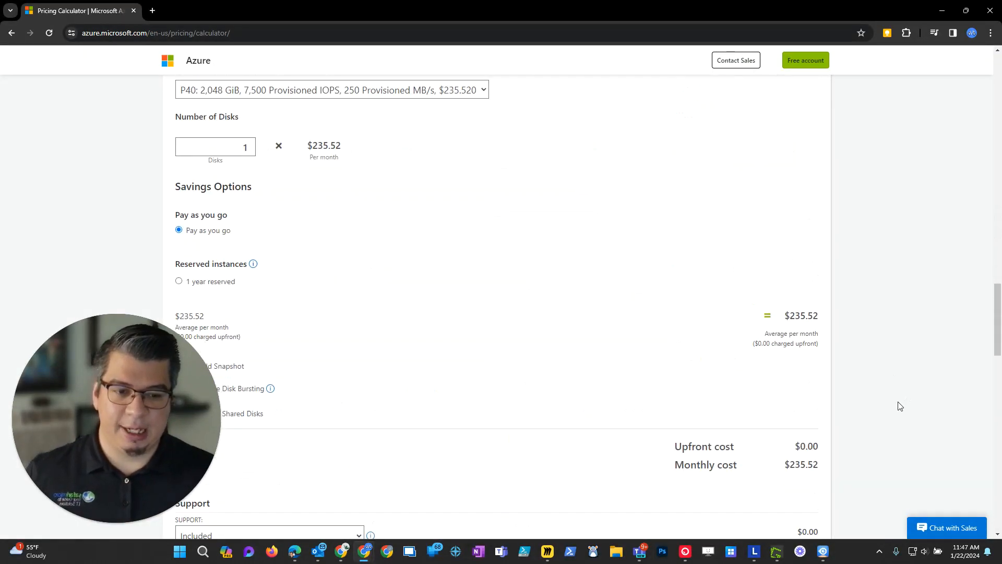
scroll(898, 406, down, 5)
scroll(856, 438, down, 1)
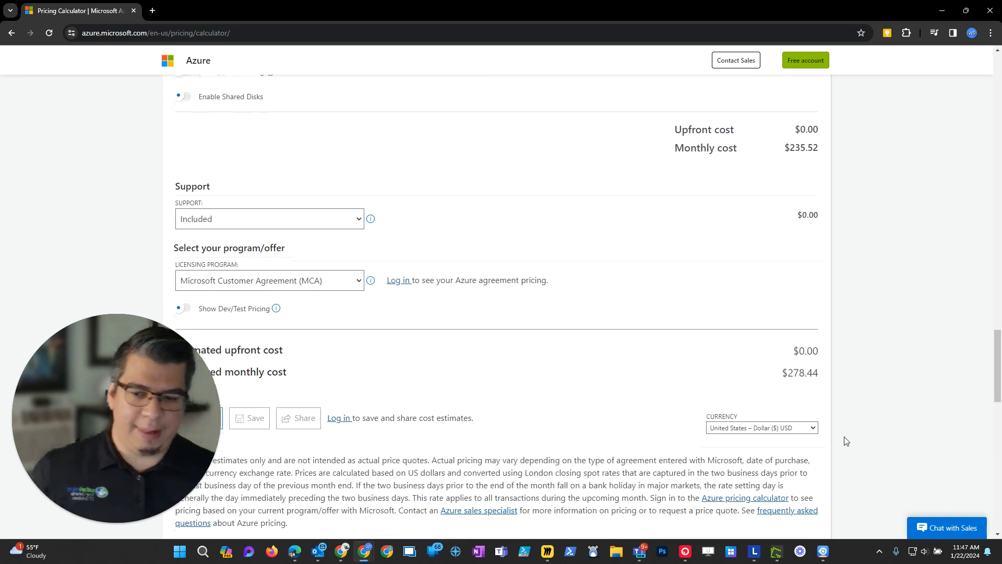
scroll(846, 441, down, 1)
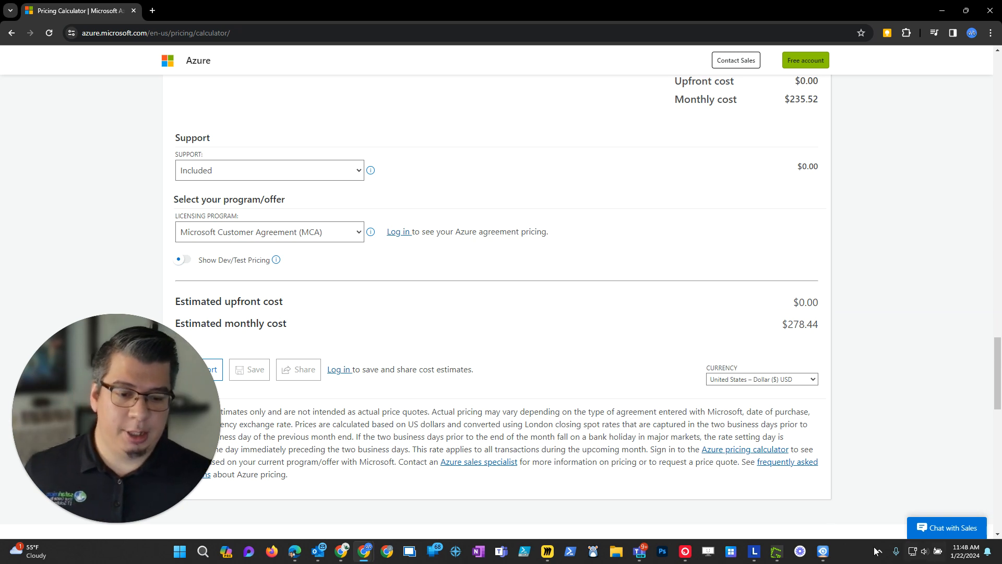
Switch to the Miro map and mark the data center pins in Virginia and Arizona and the path between them.
click(547, 553)
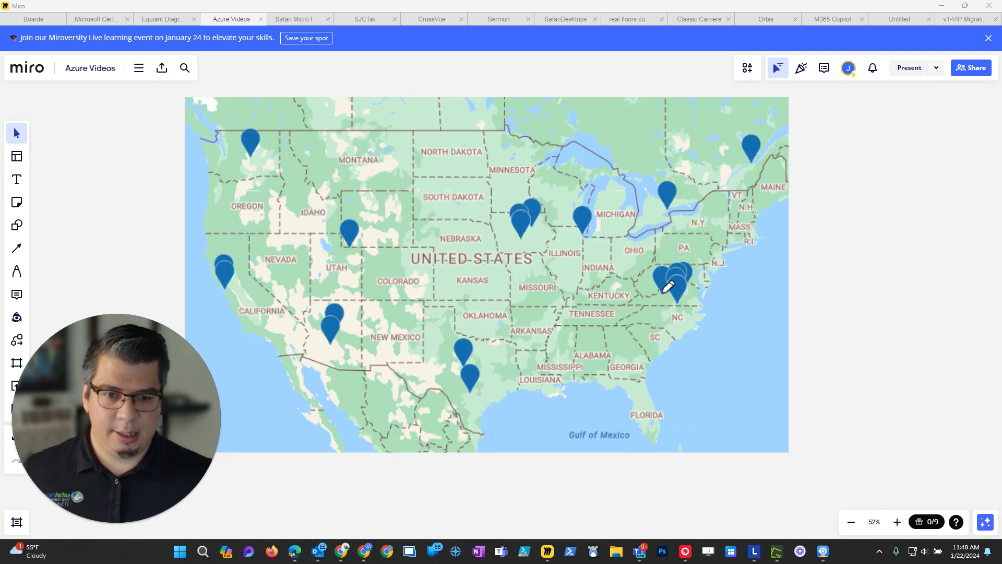
mouse_move(664, 263)
mouse_down()
mouse_move(638, 277)
mouse_move(661, 300)
mouse_move(676, 269)
mouse_move(658, 263)
mouse_up()
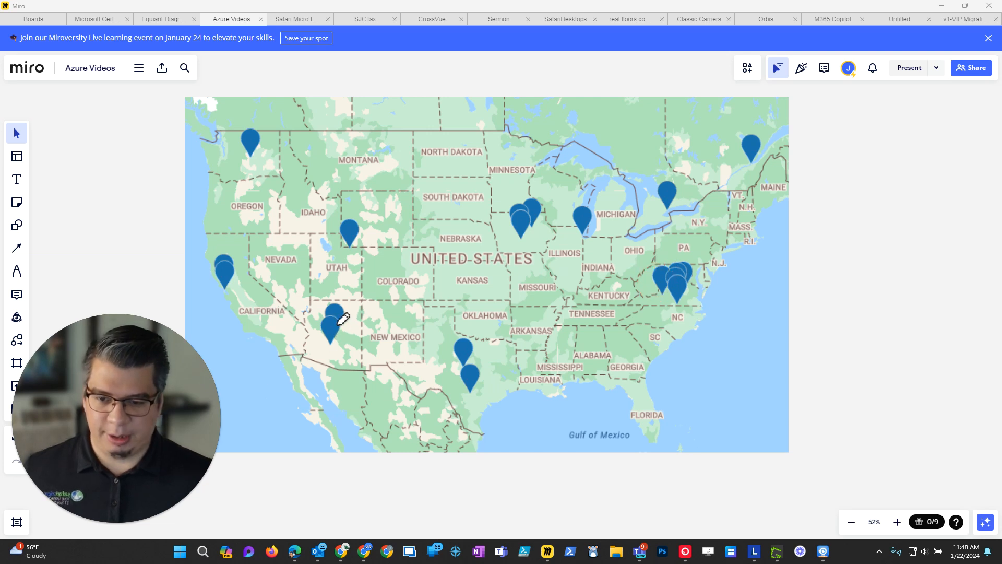
mouse_move(335, 318)
mouse_down()
mouse_move(317, 334)
mouse_move(349, 340)
mouse_move(335, 319)
mouse_up()
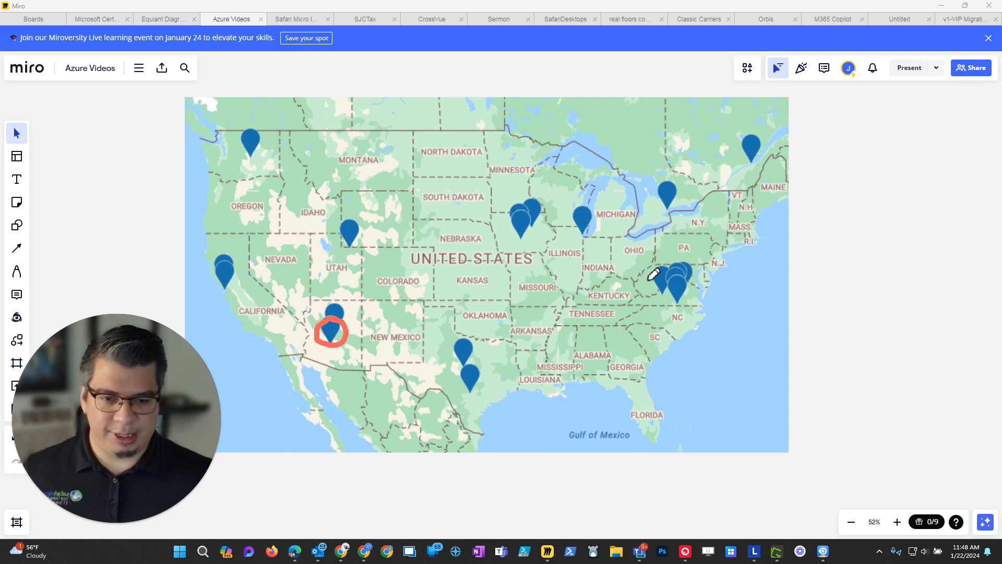
mouse_move(657, 280)
mouse_down()
mouse_move(392, 312)
mouse_move(335, 332)
mouse_move(359, 338)
mouse_up()
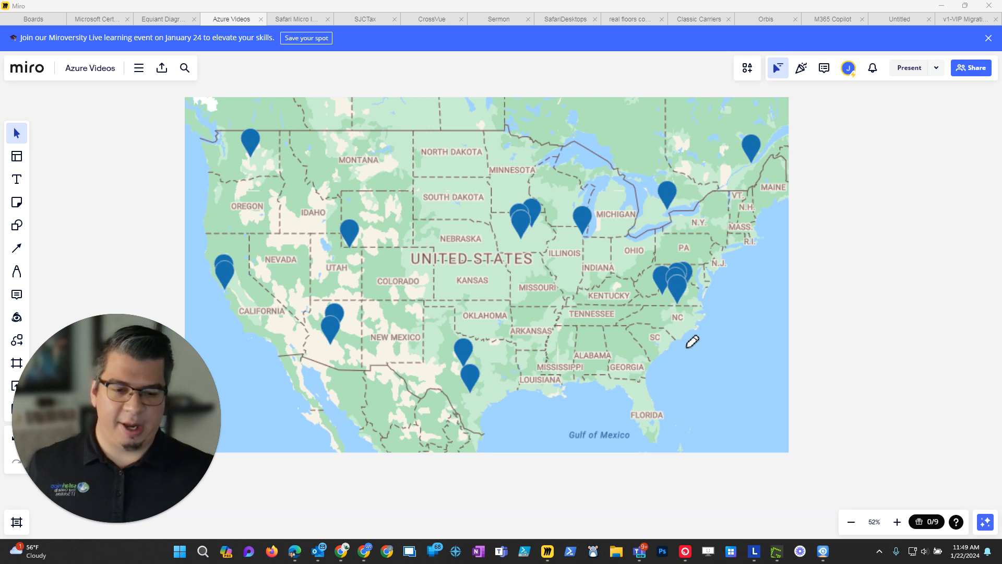
Open the Windows Calculator and multiply 2100 by 0.4.
click(205, 554)
text(calc)
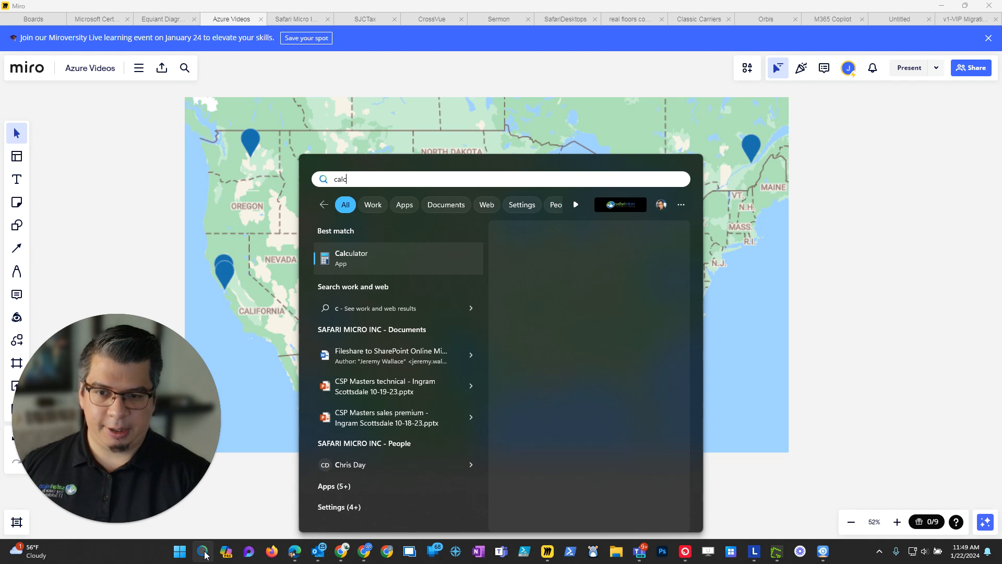
key(Return)
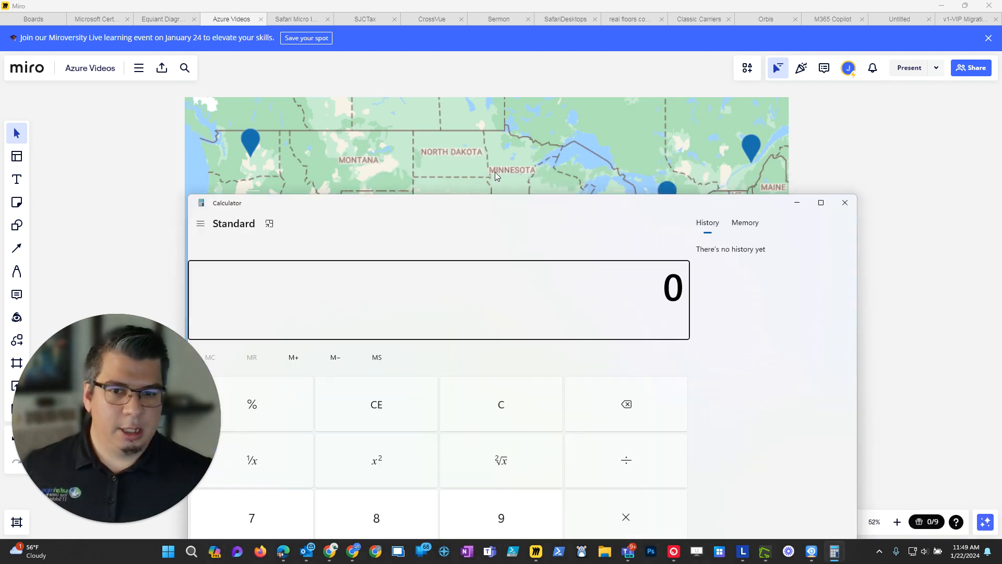
drag(531, 200, 571, 56)
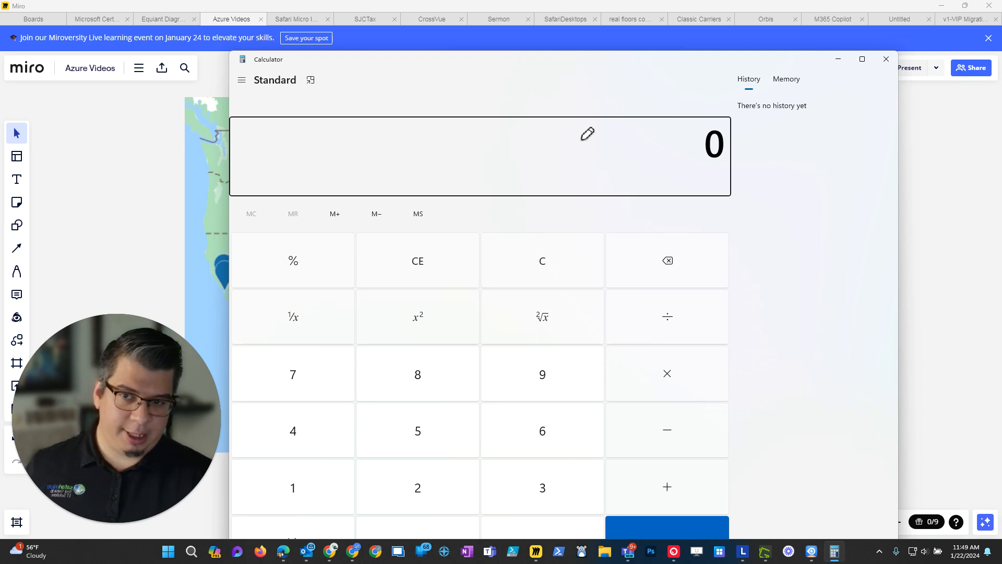
text(2100)
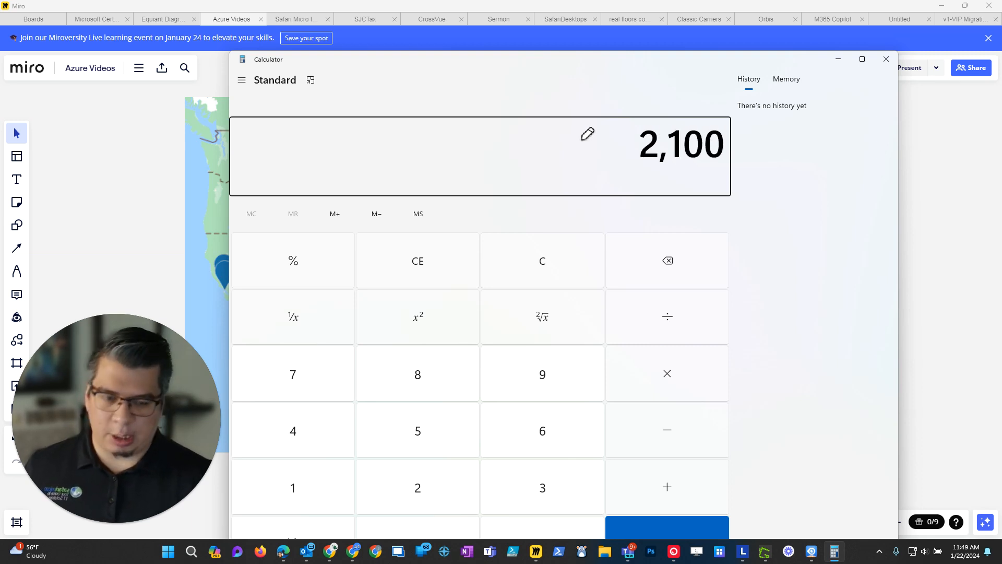
text(*0.4)
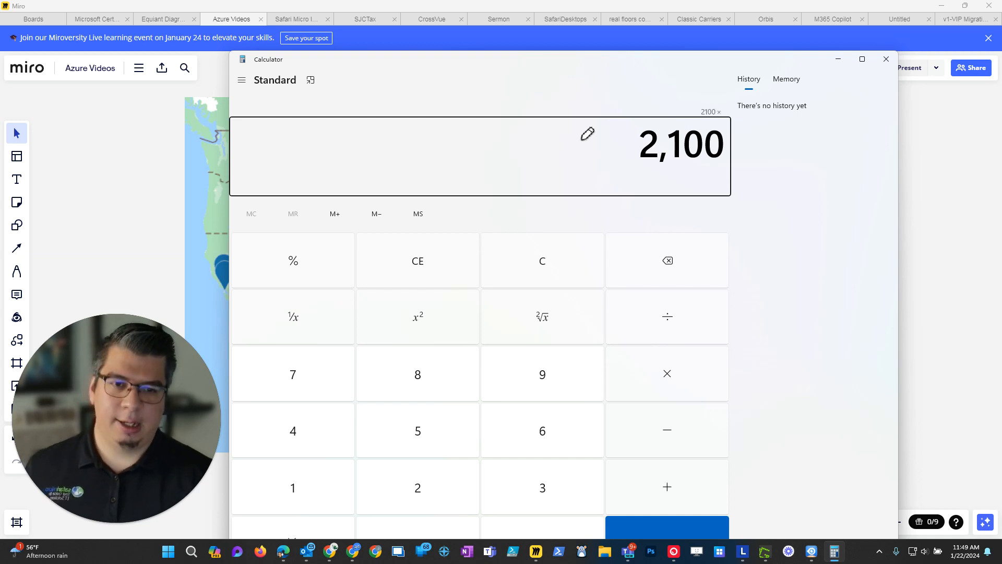
key(Return)
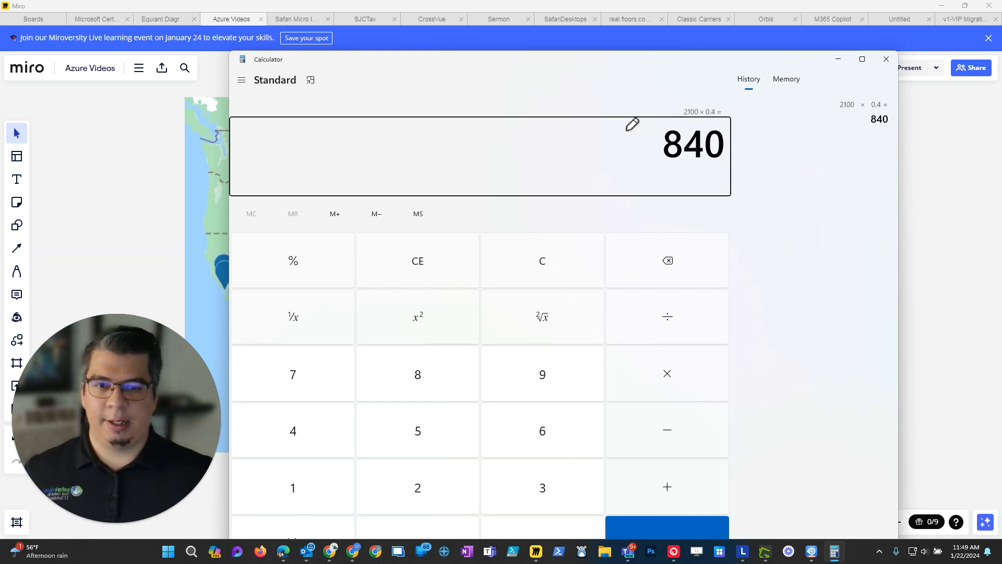
Switch back to the Azure Pricing Calculator in Chrome, search the products for "band" and add Bandwidth to the estimate.
mouse_move(338, 548)
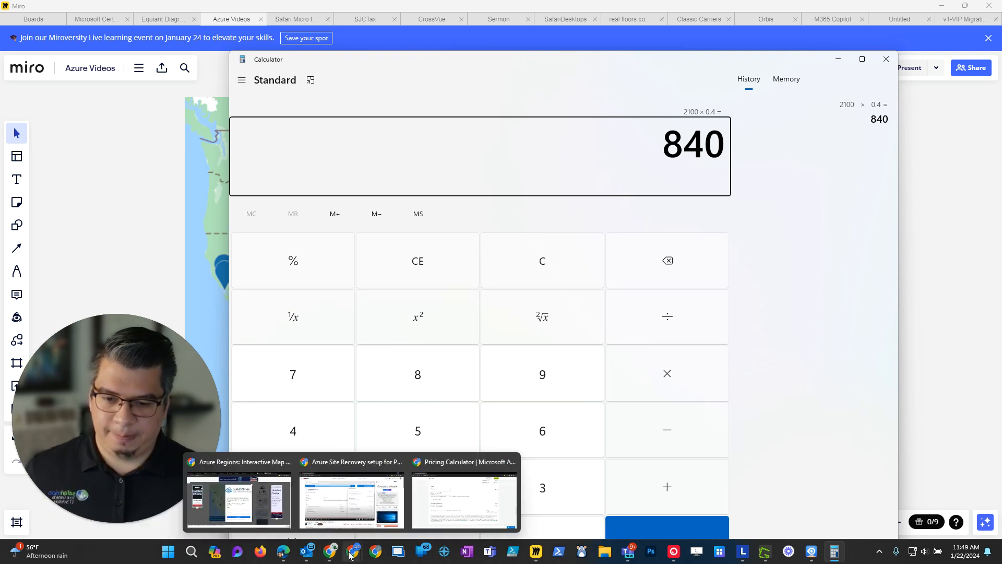
click(464, 498)
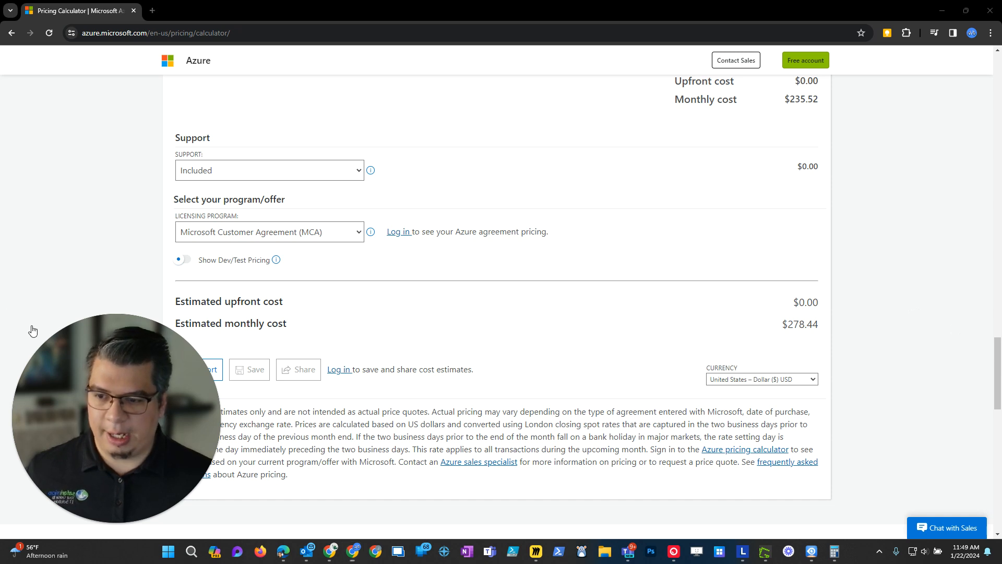
scroll(913, 317, up, 10)
scroll(402, 341, up, 12)
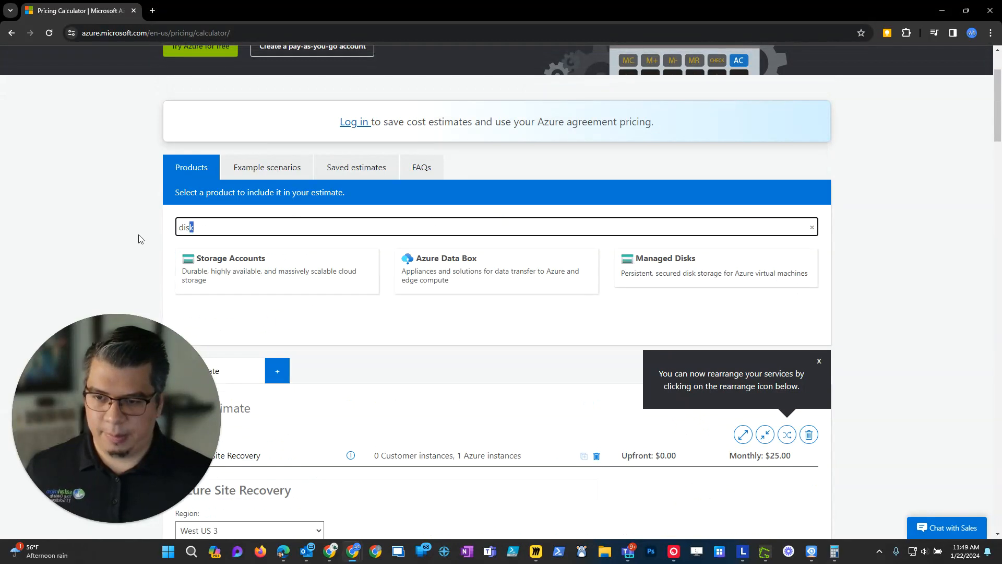
key(shift+Left)
key(shift+Left)
key(shift+Left)
text(band)
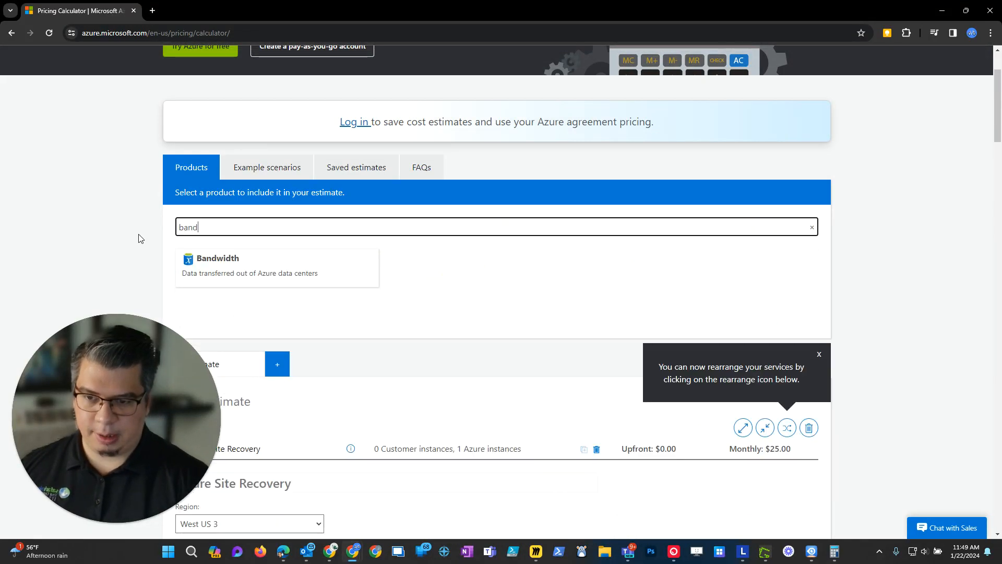
click(219, 265)
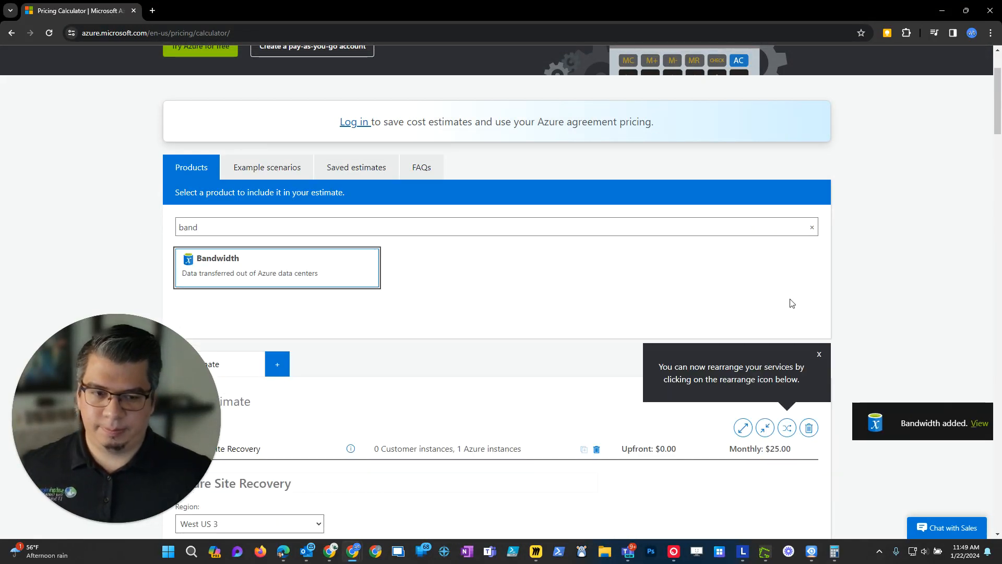
Set the Bandwidth item's source region to East US and its destination region to West US 3.
scroll(771, 308, down, 20)
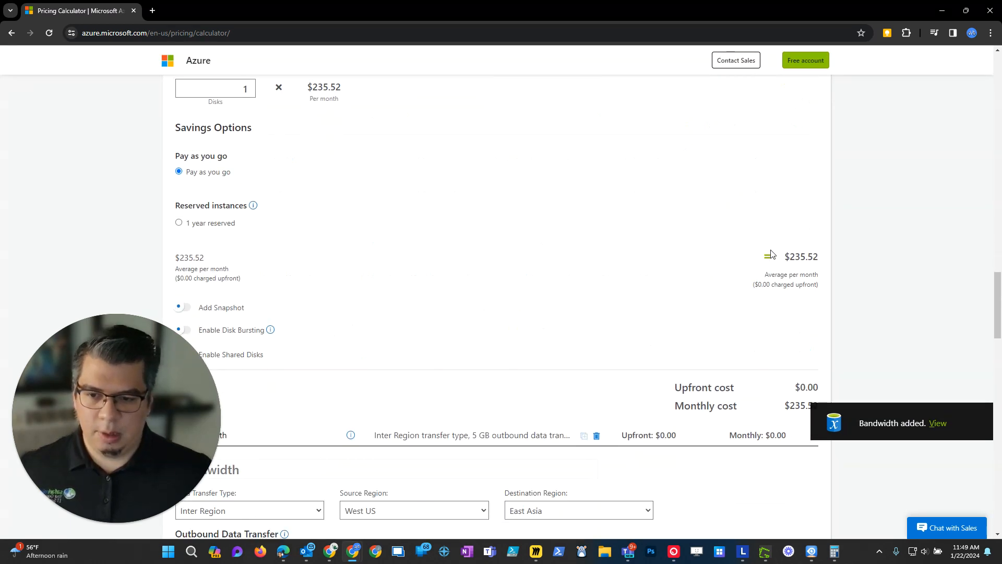
scroll(771, 254, down, 8)
scroll(661, 230, up, 3)
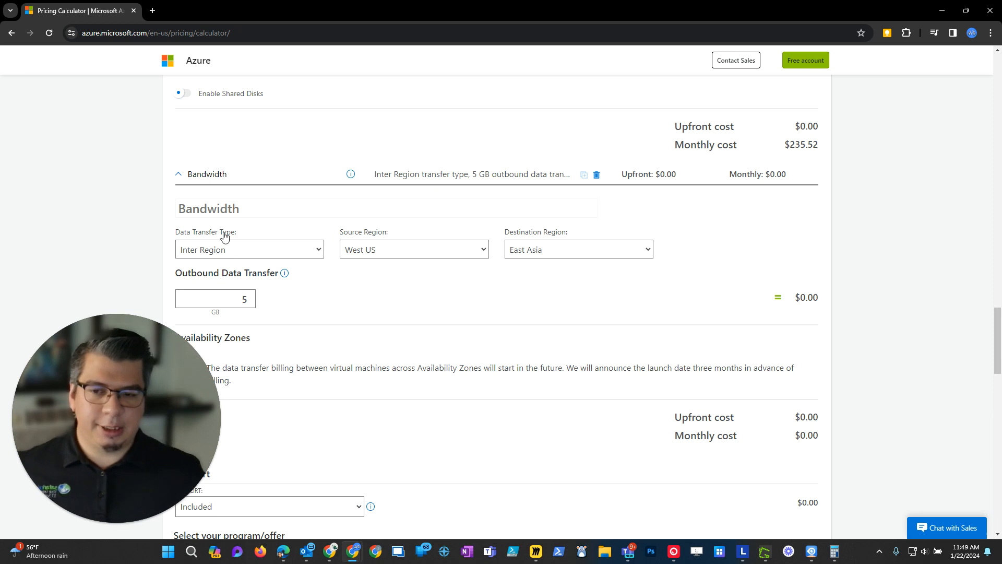
click(373, 250)
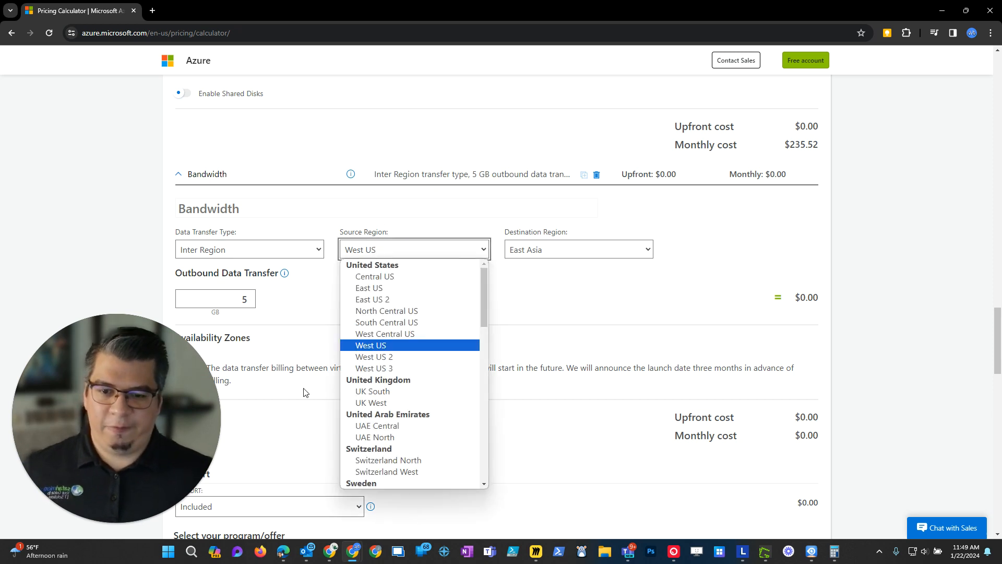
click(371, 288)
click(612, 252)
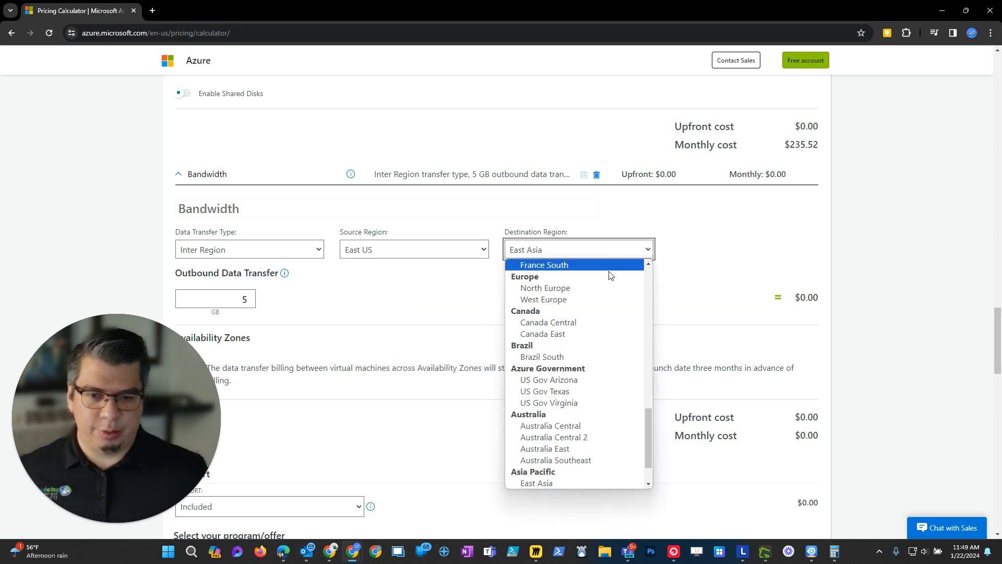
scroll(588, 368, up, 10)
click(564, 359)
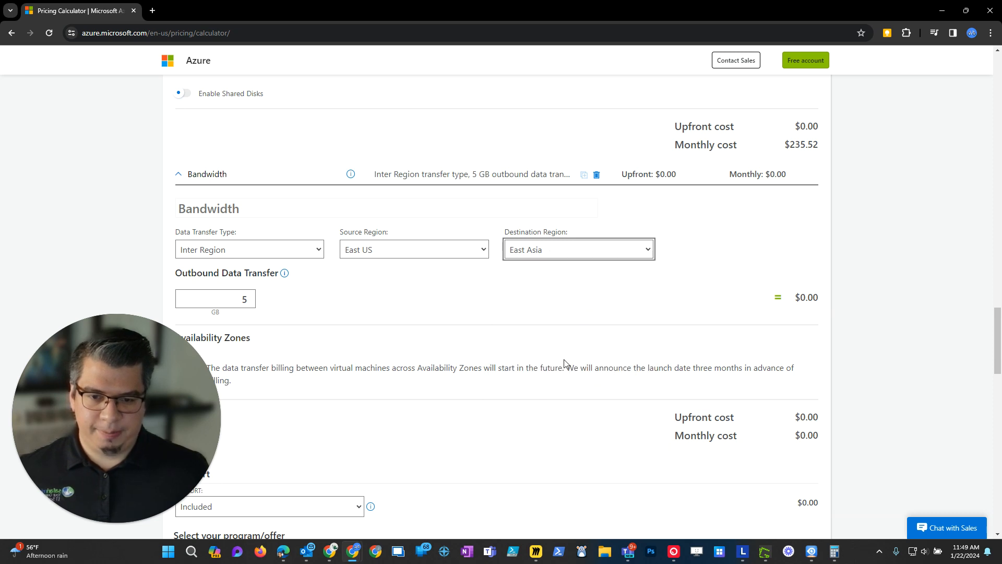
Set the Bandwidth item's outbound data transfer to 840 GB.
scroll(564, 359, down, 2)
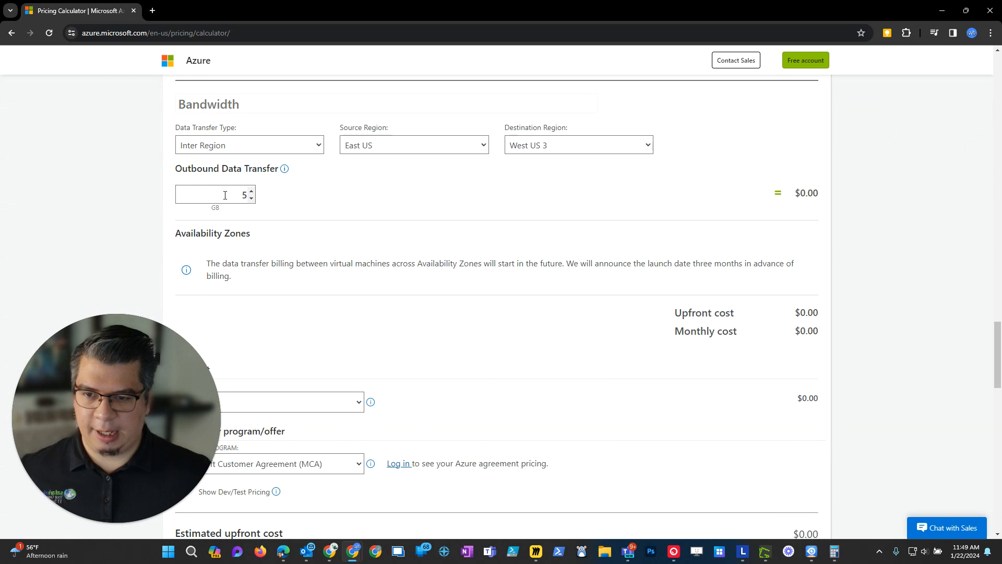
double_click(225, 195)
text(840)
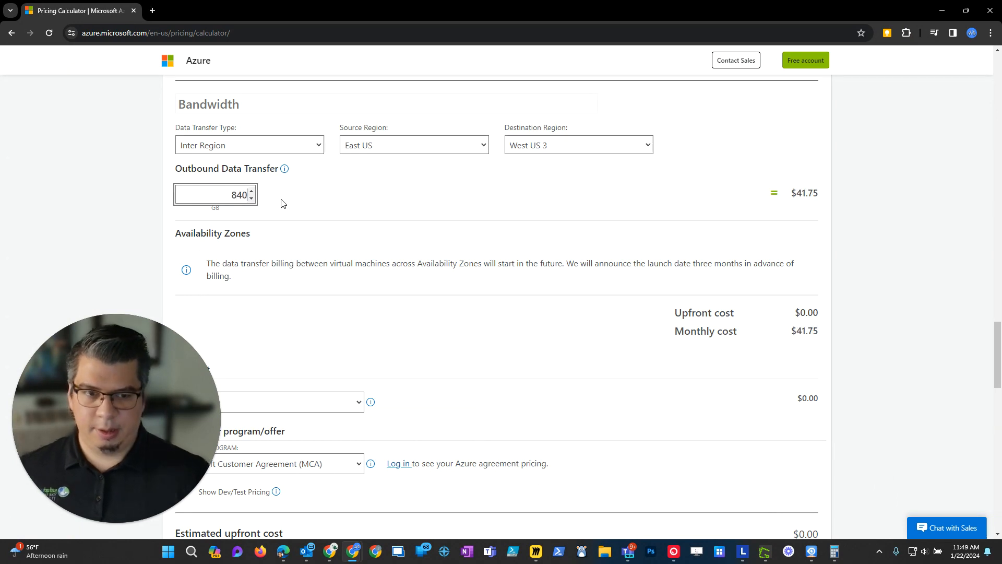
click(855, 275)
scroll(835, 313, up, 2)
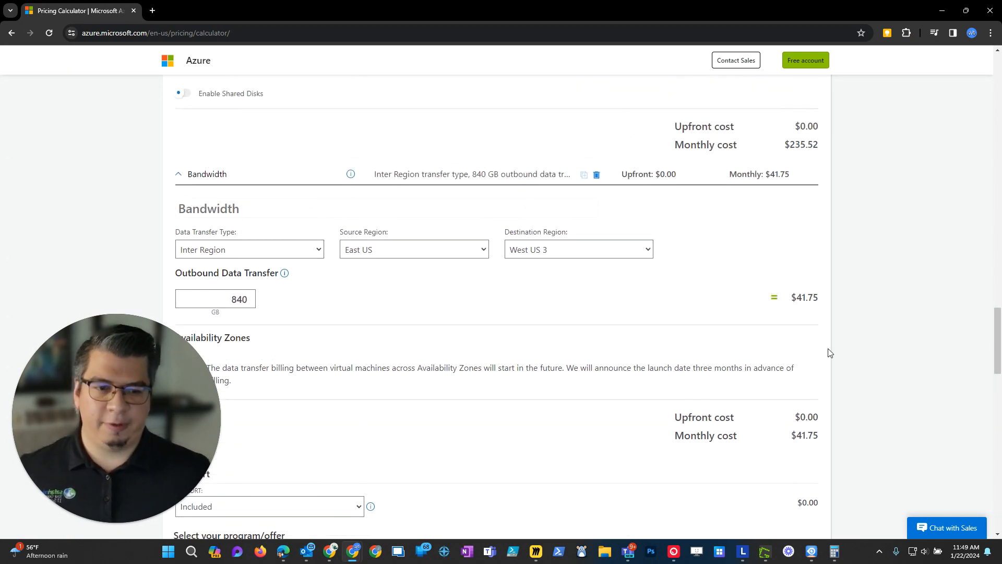